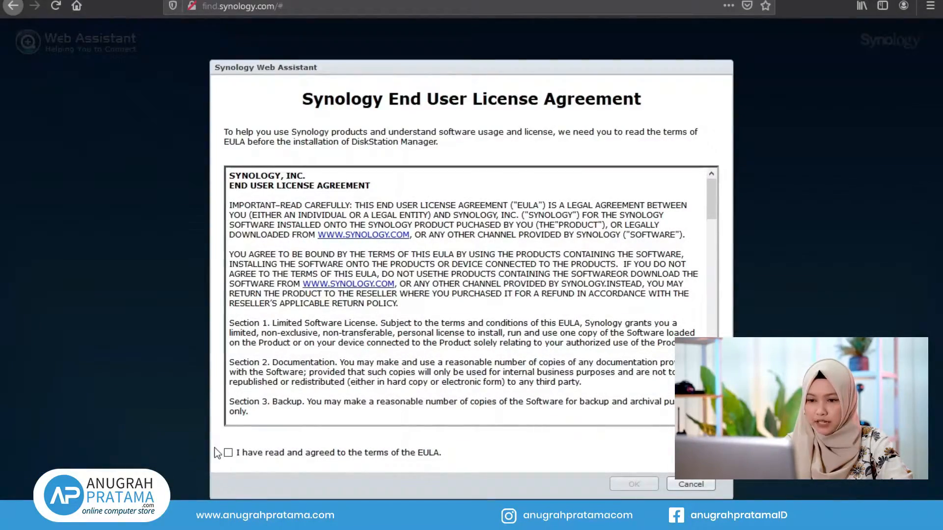
Step: Accept the license agreement, begin DS716+ setup and choose to install the latest DSM
{"action": "scroll", "coordinate": [338, 314], "scroll_direction": "down", "scroll_amount": 8}
{"action": "scroll", "coordinate": [337, 315], "scroll_direction": "down", "scroll_amount": 15}
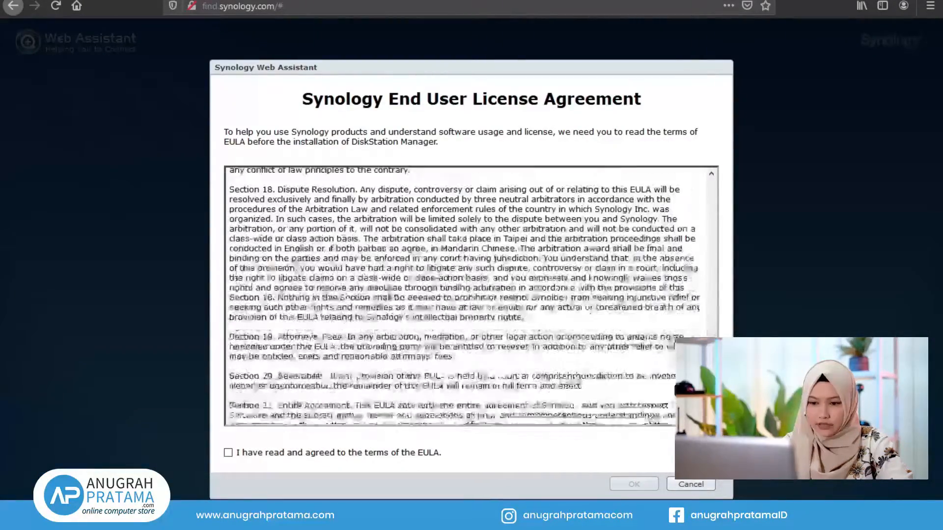
{"action": "left_click", "coordinate": [228, 453]}
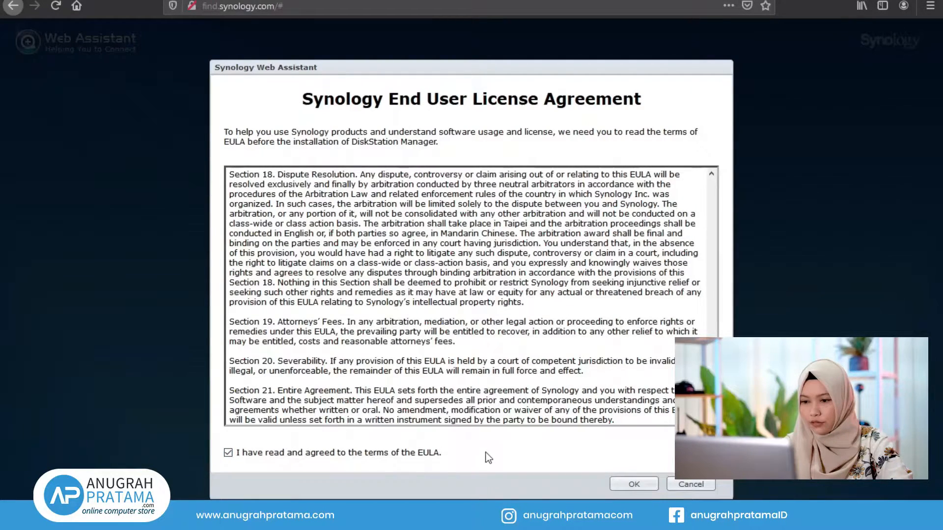
{"action": "left_click", "coordinate": [633, 484]}
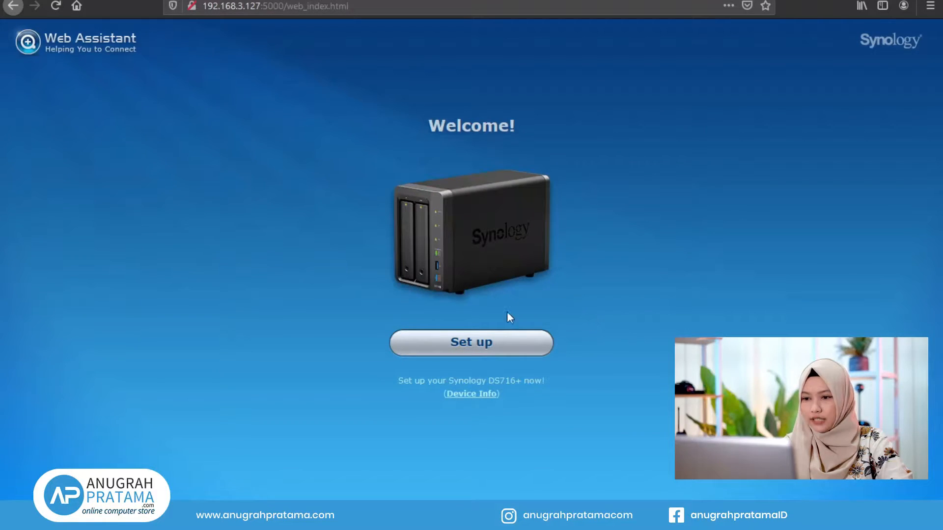
{"action": "left_click", "coordinate": [474, 350]}
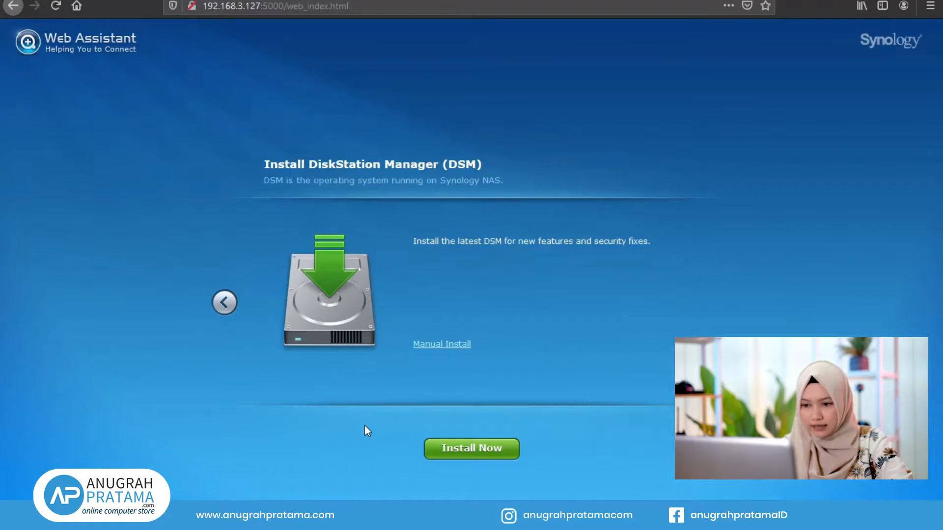
{"action": "left_click", "coordinate": [499, 459]}
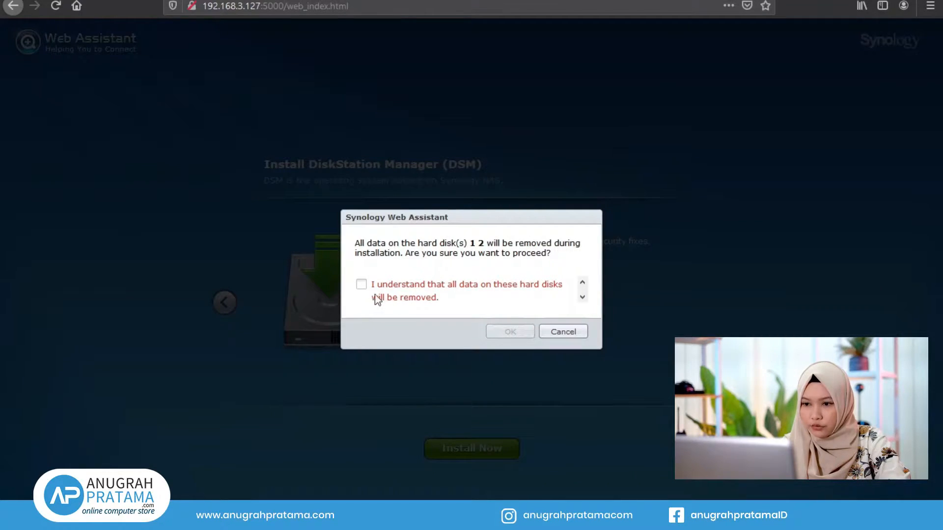
Step: Acknowledge that disks 1 and 2 will be erased and start the DSM installation
{"action": "left_click", "coordinate": [362, 284]}
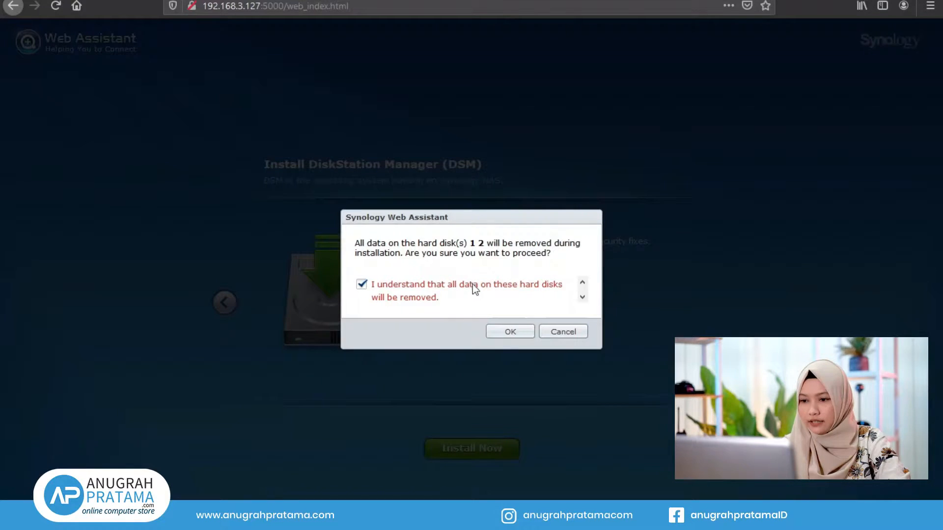
{"action": "left_click", "coordinate": [501, 332]}
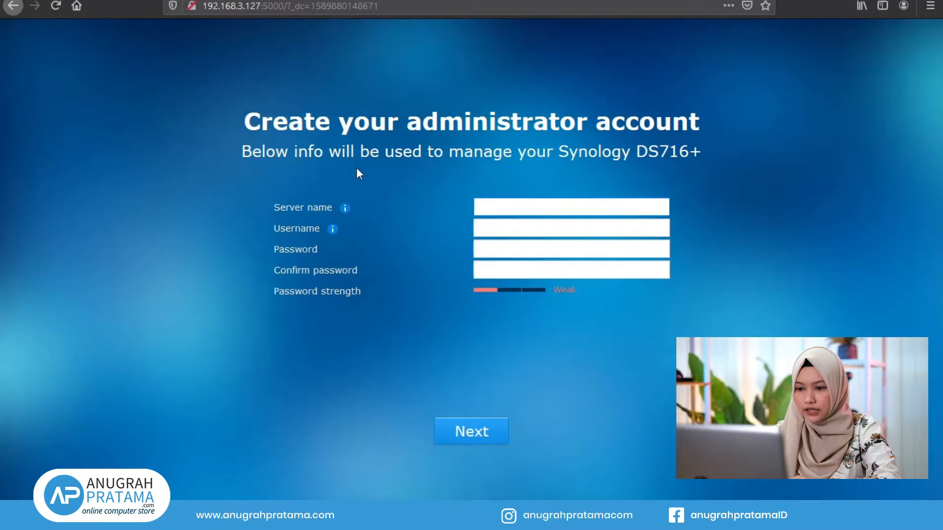
Step: Create the administrator account with server name NAS, username admin and a confirmed password
{"action": "type", "text": "Me"}
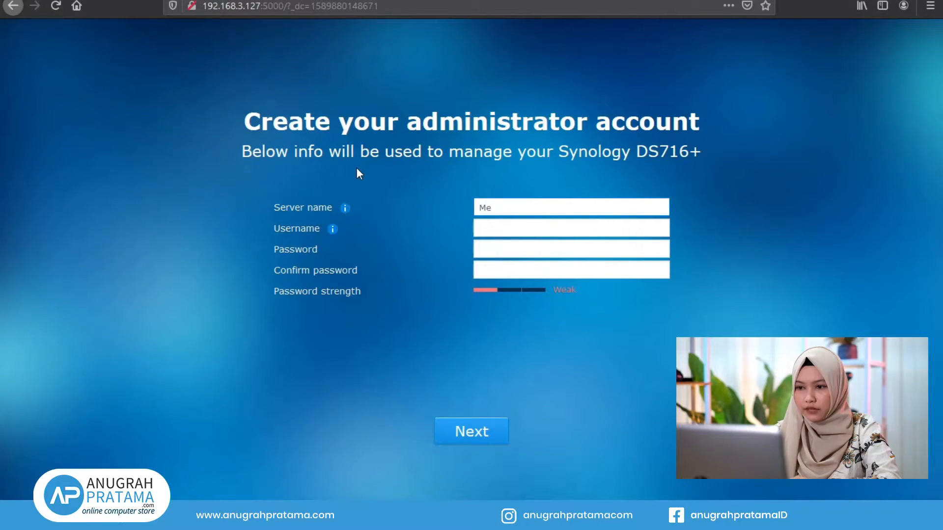
{"action": "type", "text": "diaServer"}
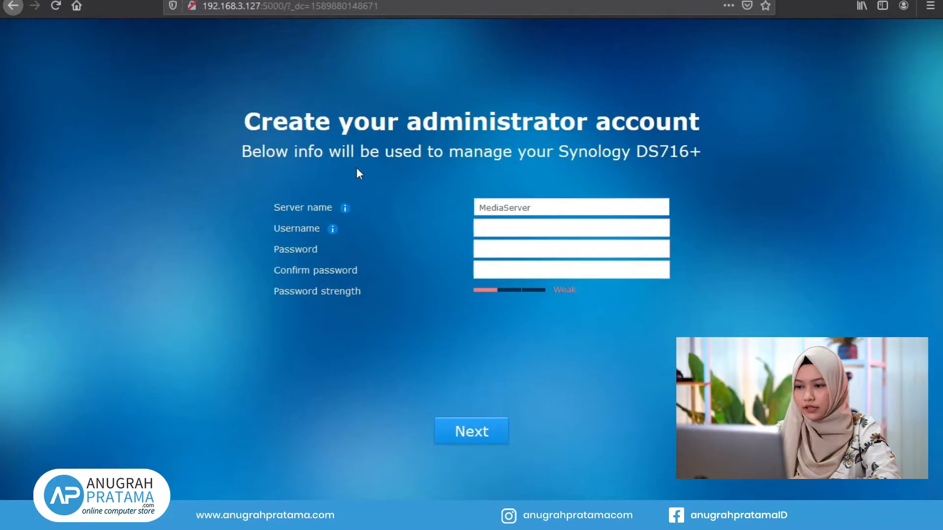
{"action": "key", "text": "ctrl+a"}
{"action": "type", "text": "NAS"}
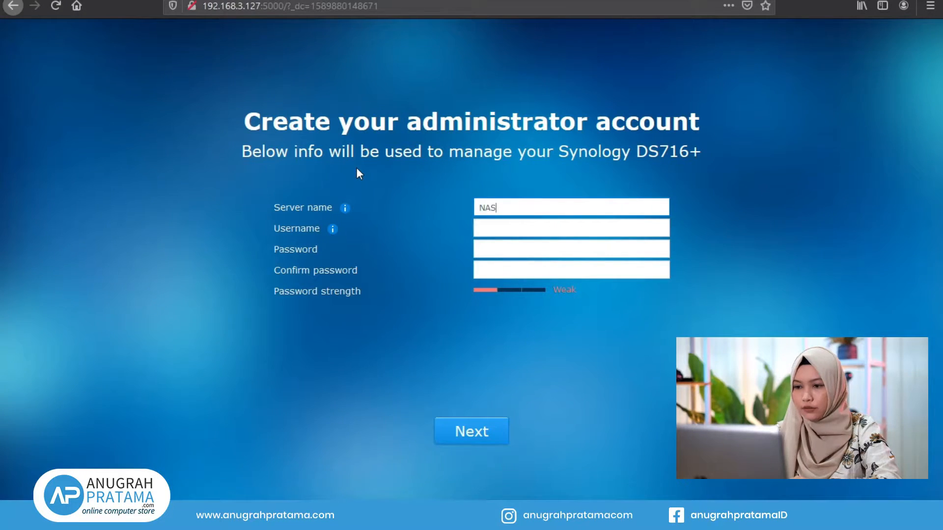
{"action": "key", "text": "Tab"}
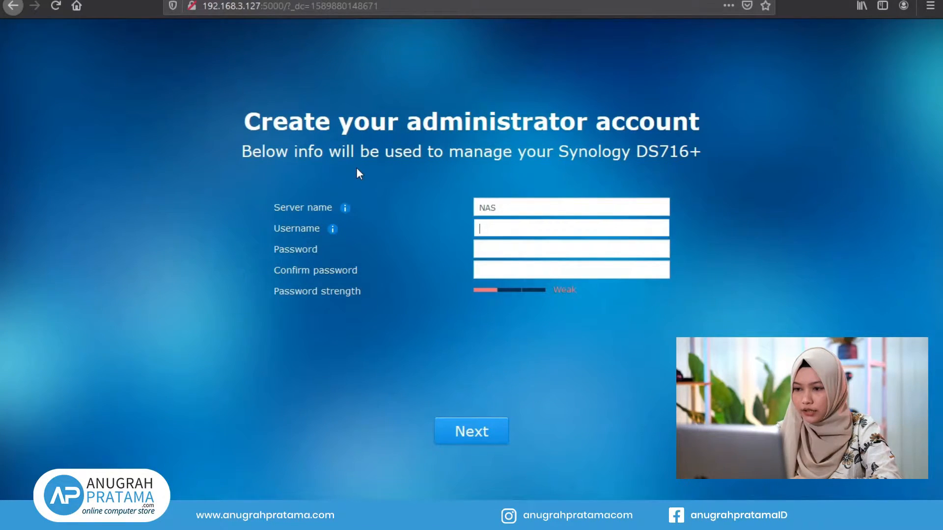
{"action": "type", "text": "admin"}
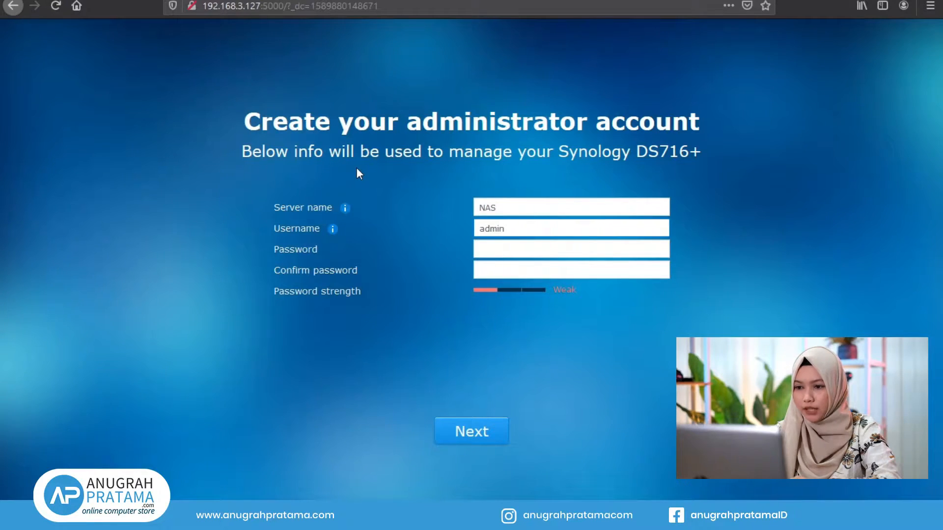
{"action": "key", "text": "Tab"}
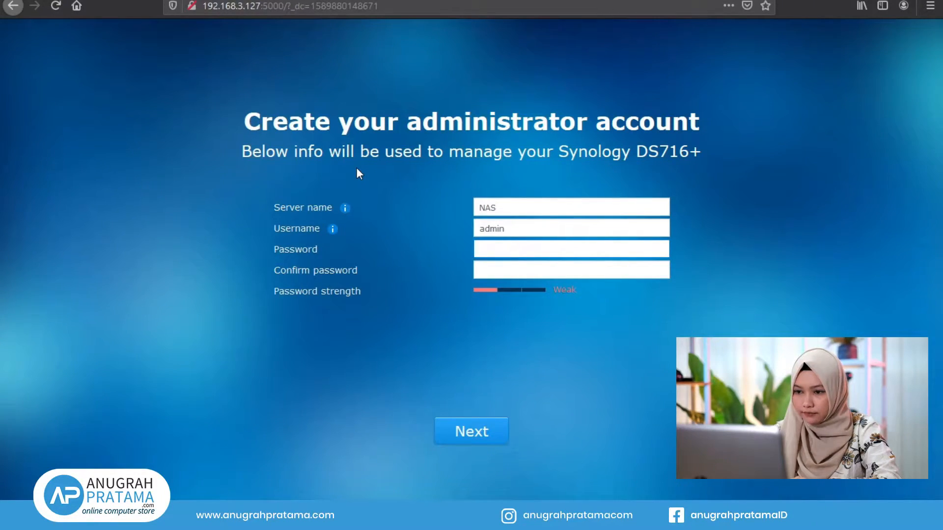
{"action": "type", "text": "••••••••"}
{"action": "key", "text": "Tab"}
{"action": "type", "text": "••••••••"}
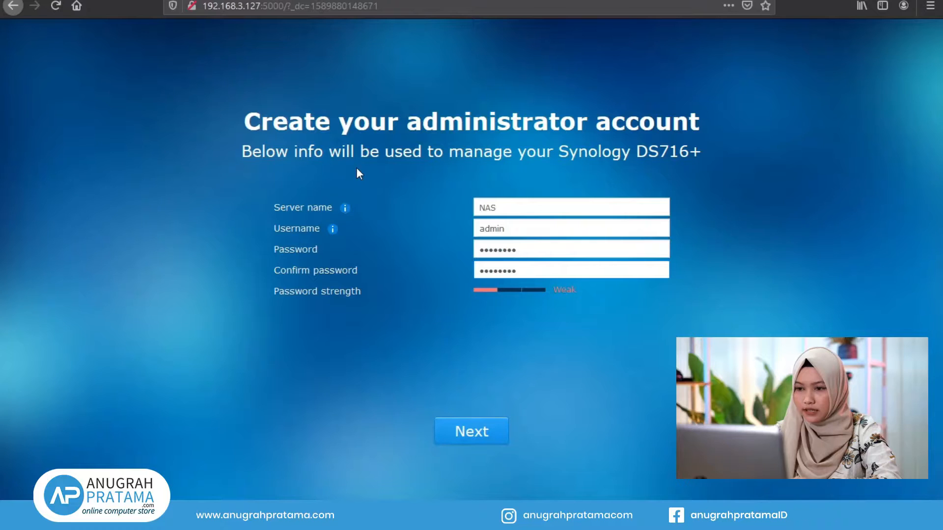
{"action": "left_click", "coordinate": [476, 434]}
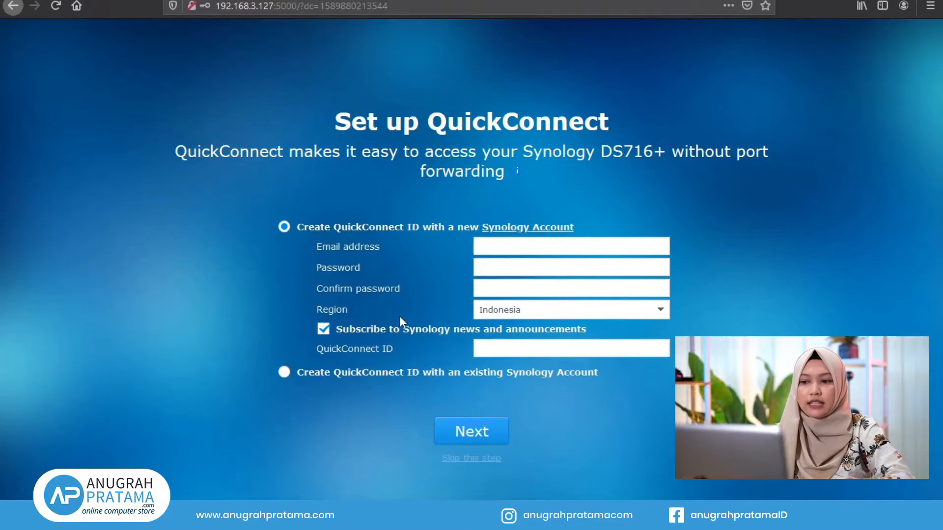
Step: Skip QuickConnect setup and confirm, leaving no Synology account linked
{"action": "left_click", "coordinate": [286, 372]}
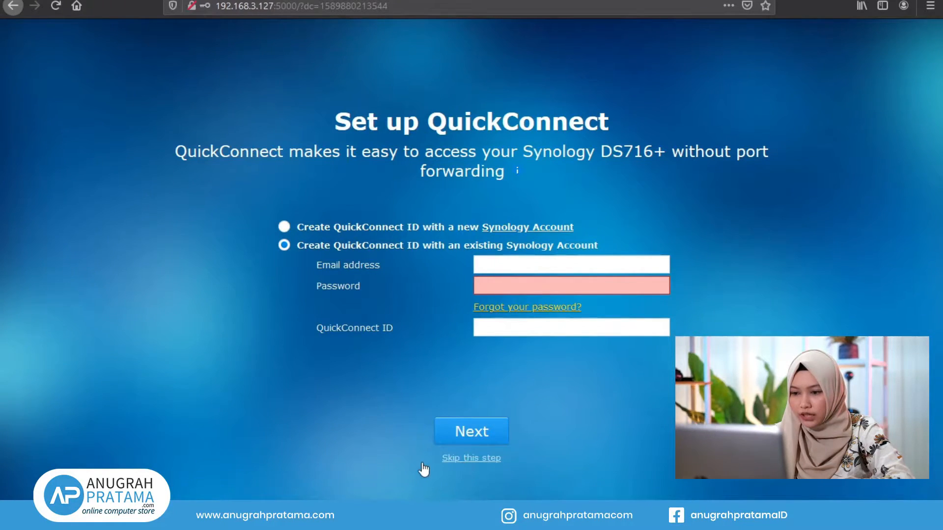
{"action": "left_click", "coordinate": [472, 461]}
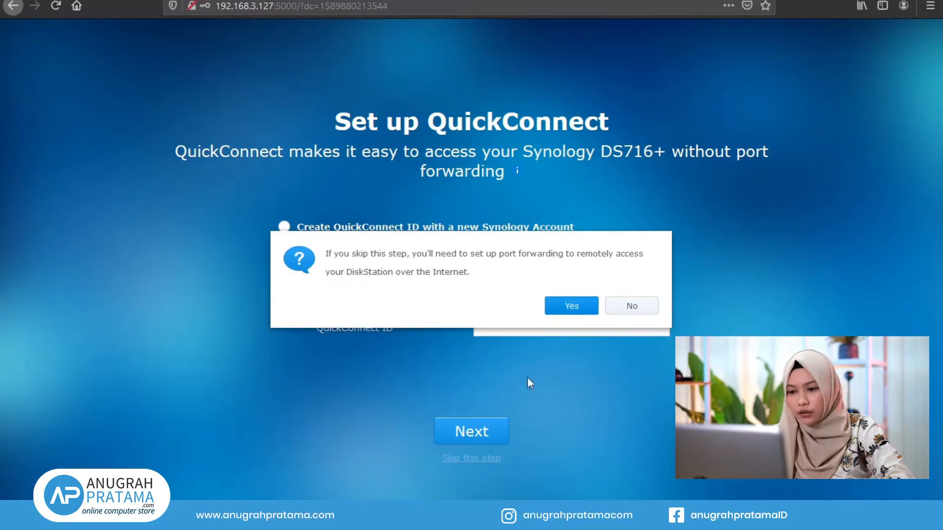
{"action": "left_click", "coordinate": [572, 306]}
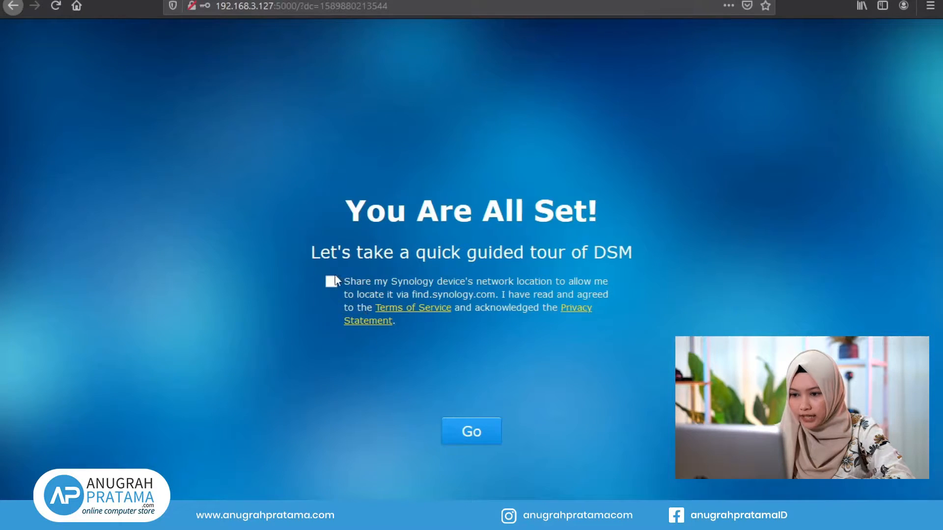
Step: Enter the DSM desktop, dismiss Smart Update, and enable device analytics after acknowledging the privacy statement
{"action": "left_click", "coordinate": [486, 444]}
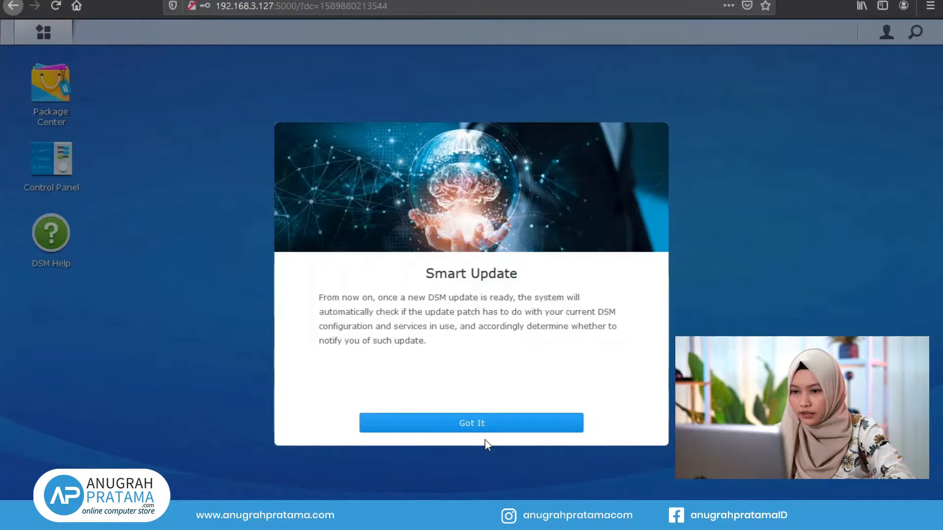
{"action": "left_click", "coordinate": [489, 425]}
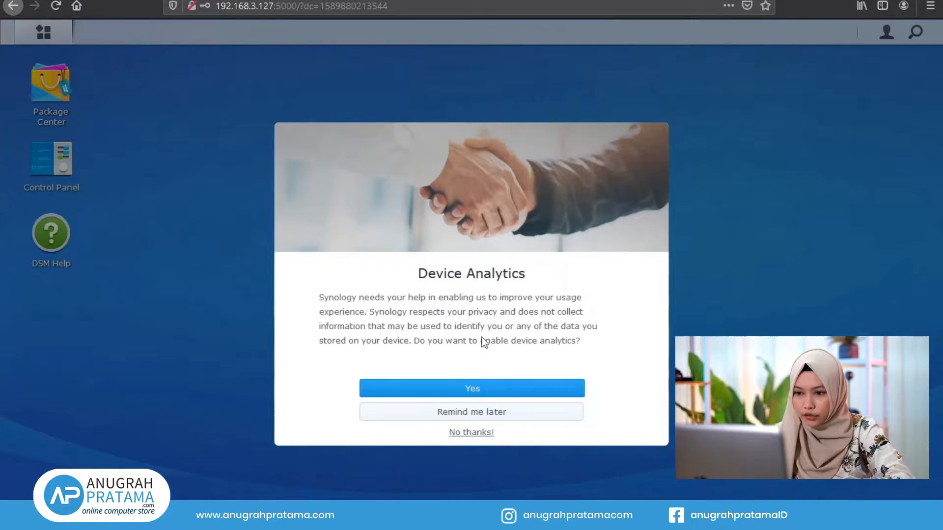
{"action": "left_click", "coordinate": [494, 399]}
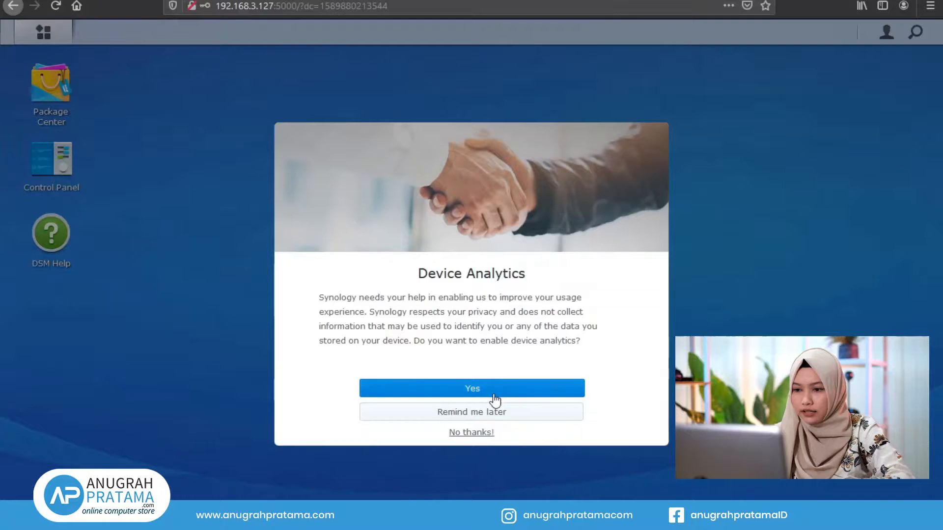
{"action": "left_click", "coordinate": [375, 382]}
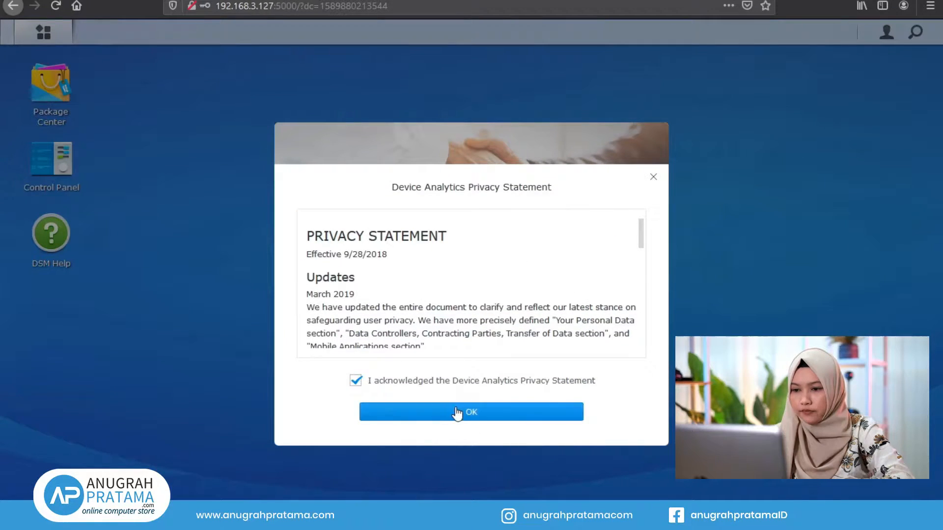
{"action": "left_click", "coordinate": [476, 414]}
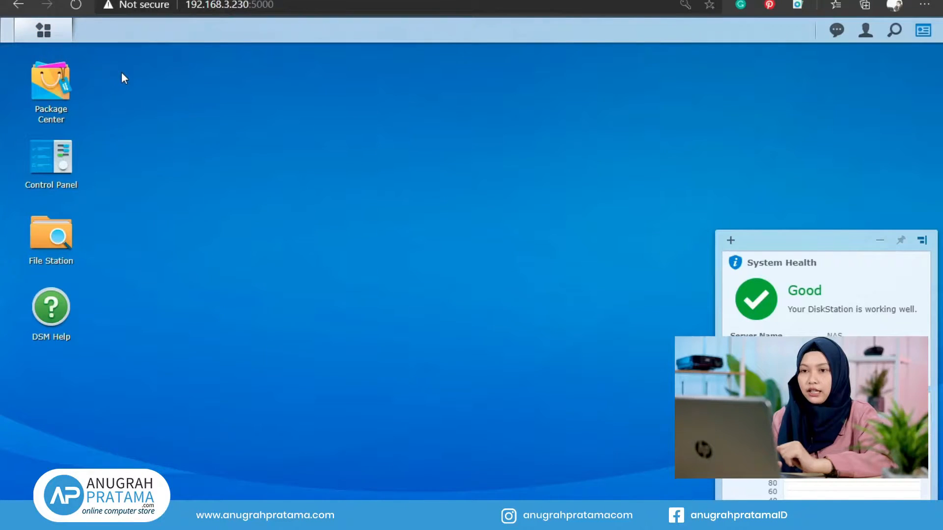
Step: Open Storage Manager maximized, check both 931.5 GB drives under HDD/SSD, then view Storage Pool
{"action": "left_click", "coordinate": [43, 31]}
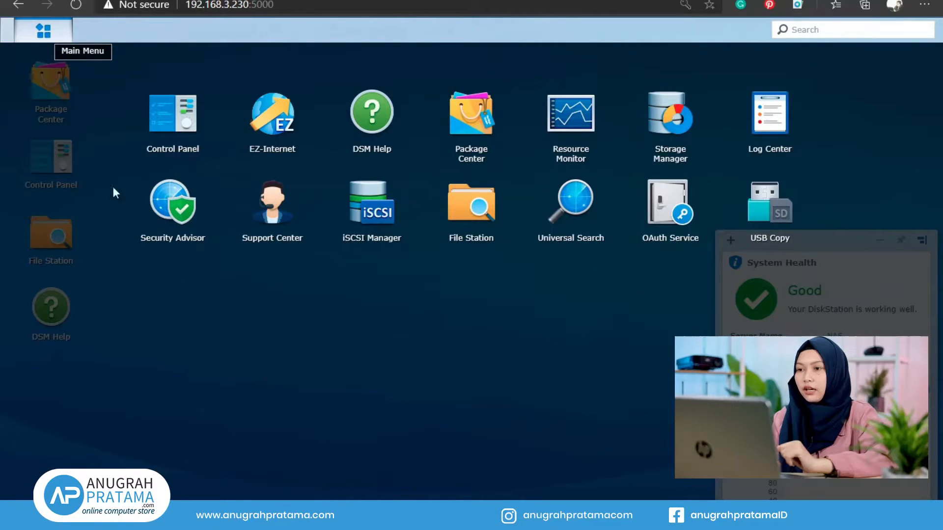
{"action": "left_click", "coordinate": [673, 123]}
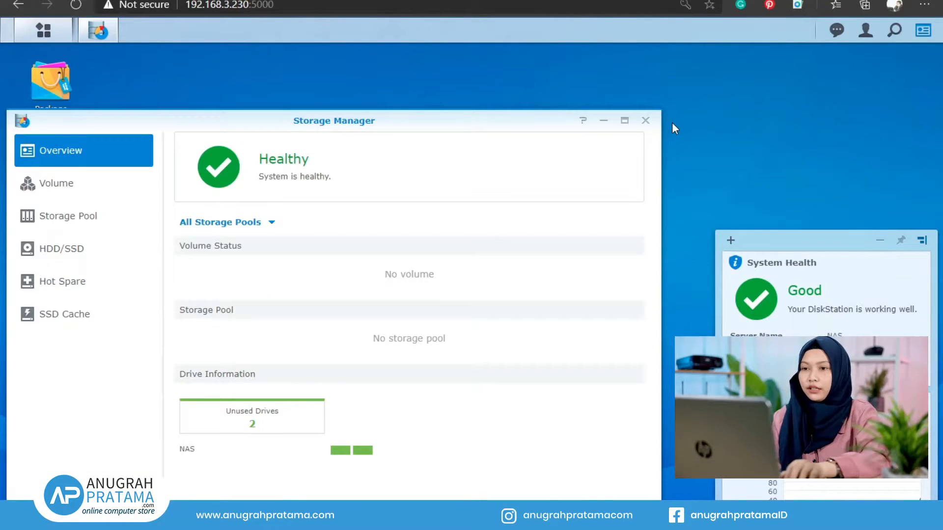
{"action": "left_click", "coordinate": [624, 120]}
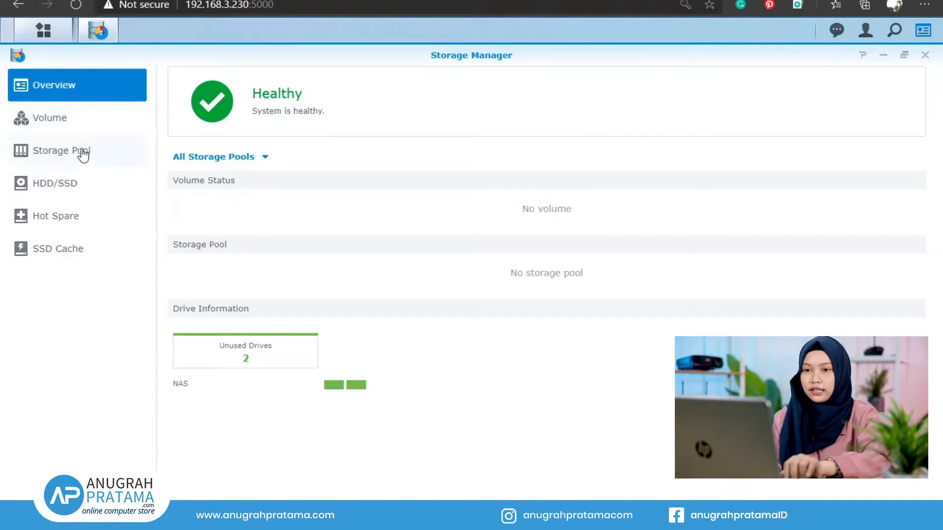
{"action": "left_click", "coordinate": [77, 192]}
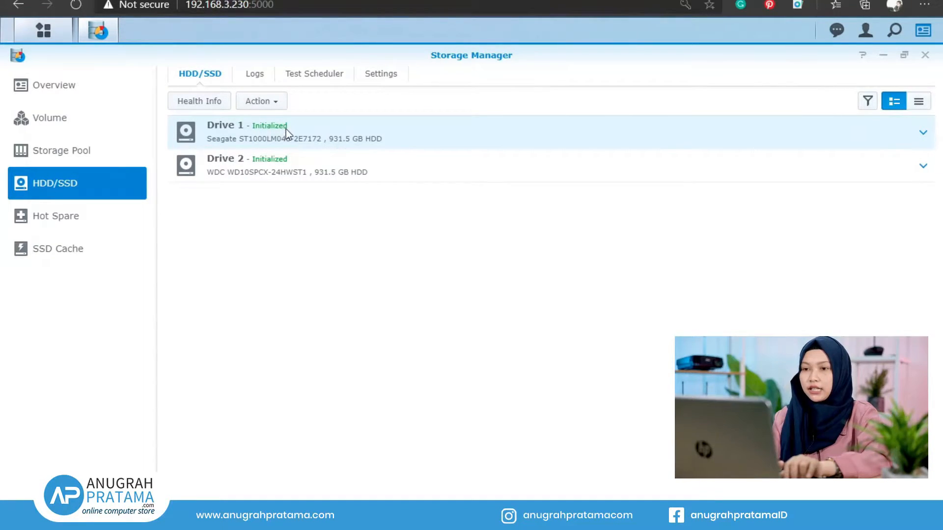
{"action": "left_click", "coordinate": [93, 151]}
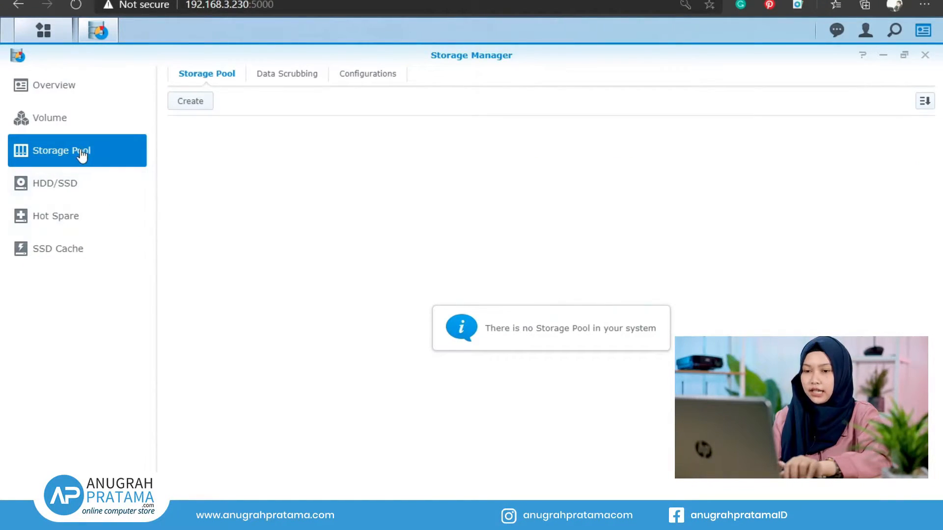
Step: Start a Better performance storage pool and compare RAID types, trying Basic before returning to RAID 1
{"action": "left_click", "coordinate": [190, 101]}
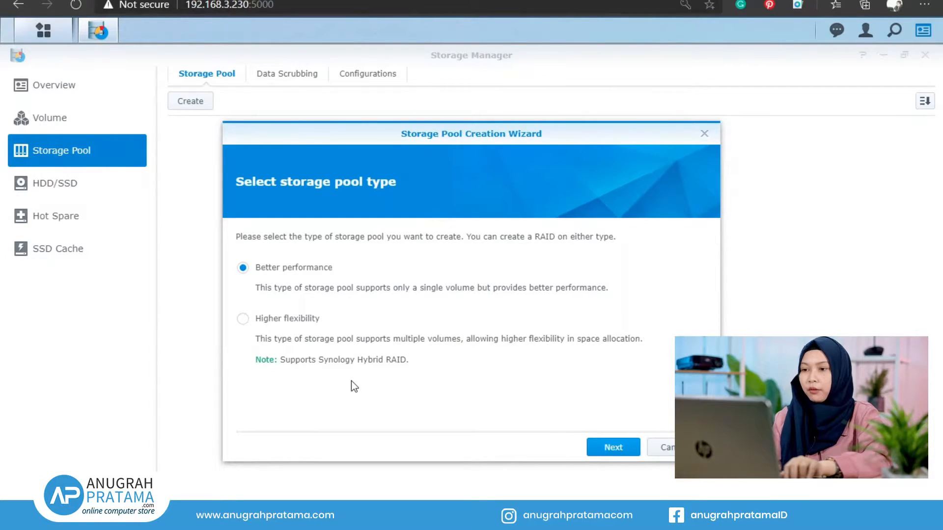
{"action": "left_click", "coordinate": [613, 448]}
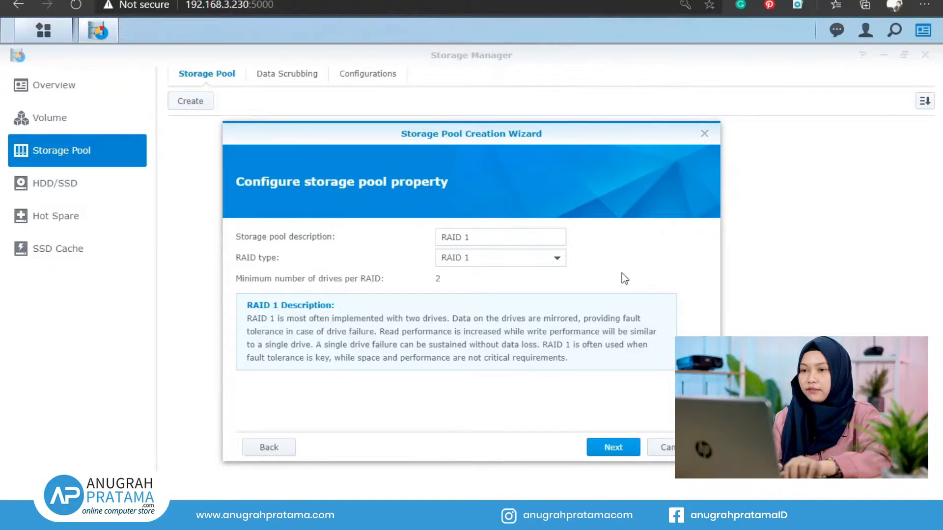
{"action": "left_click", "coordinate": [464, 268]}
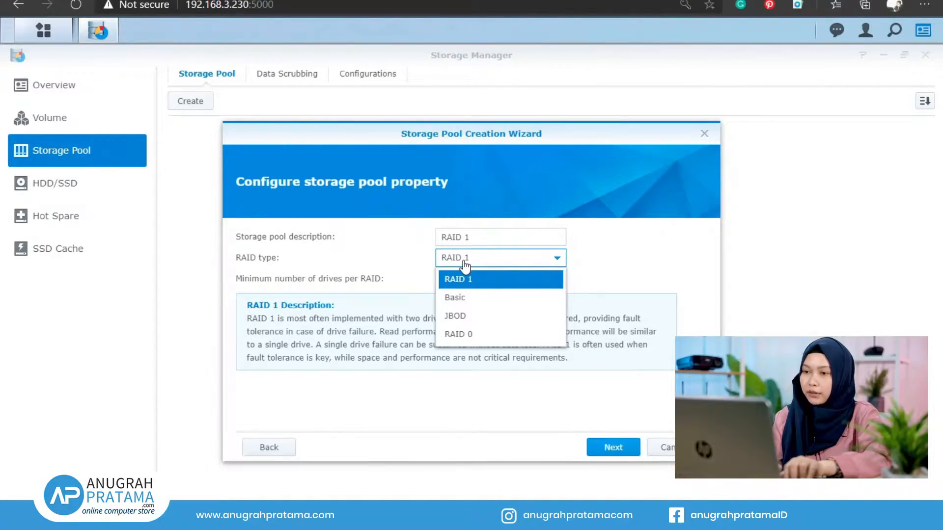
{"action": "left_click", "coordinate": [494, 299]}
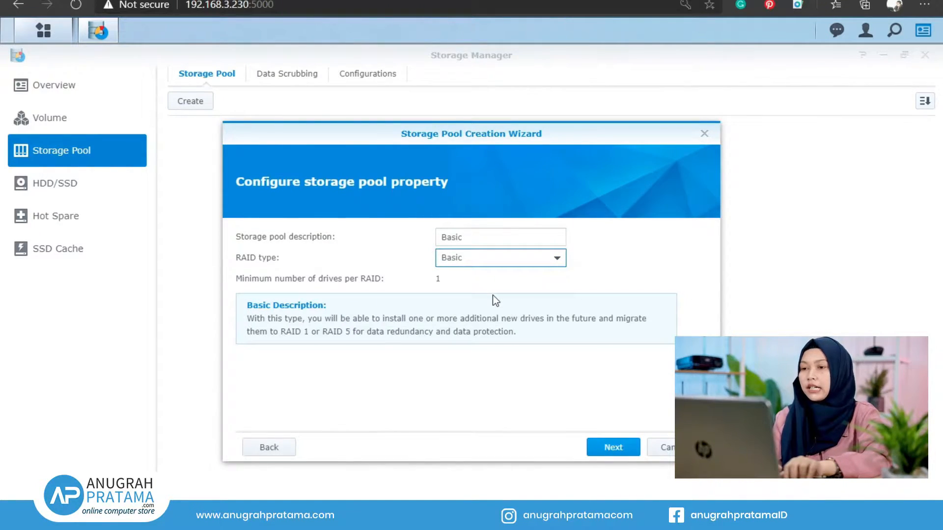
{"action": "left_click", "coordinate": [490, 264]}
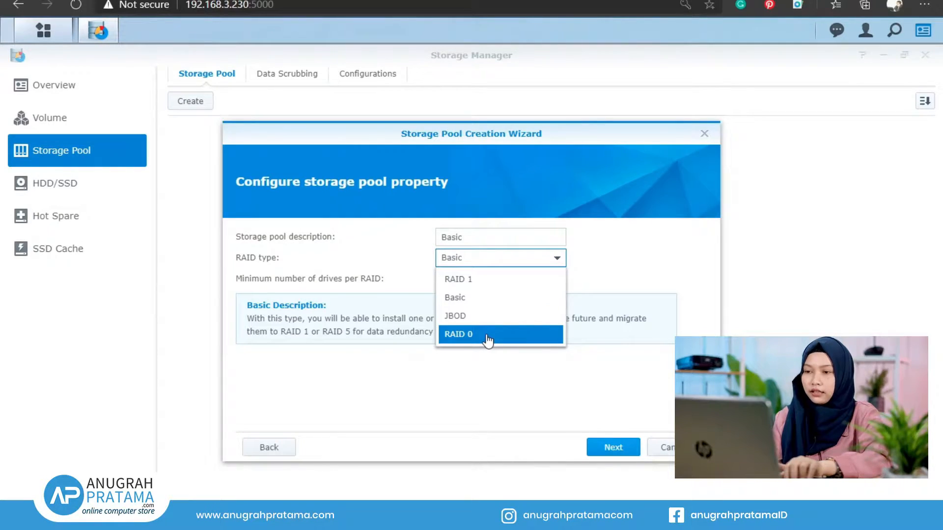
{"action": "left_click", "coordinate": [461, 281]}
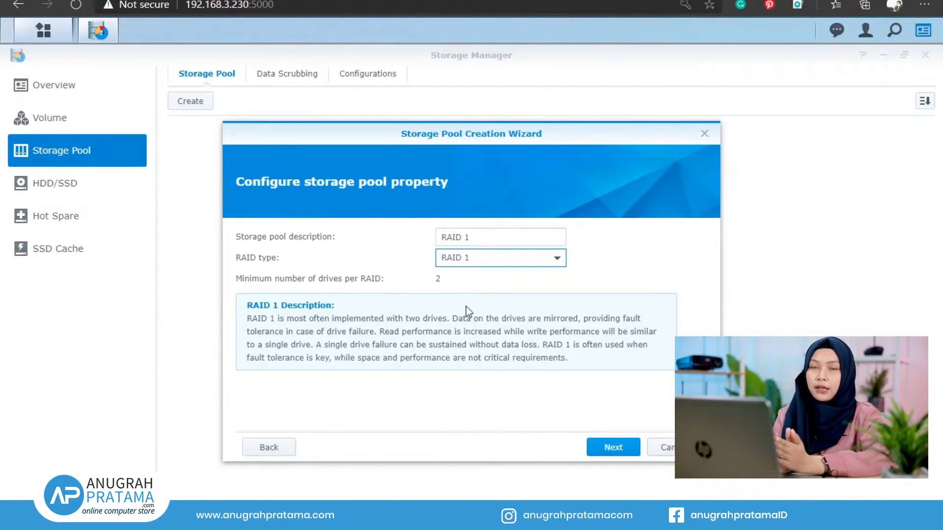
{"action": "left_click", "coordinate": [540, 319]}
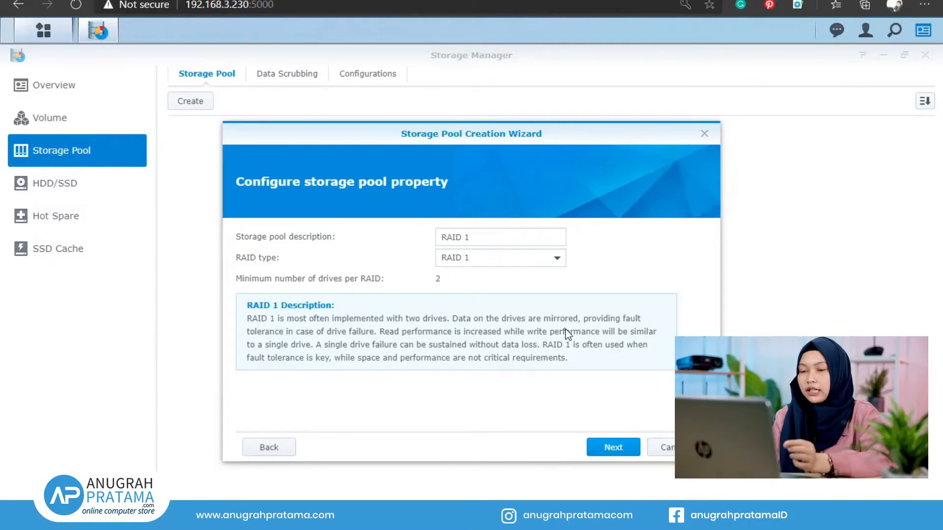
Step: Try RAID 0, then settle on RAID 1 and continue to drive selection
{"action": "left_click", "coordinate": [550, 258]}
{"action": "left_click", "coordinate": [493, 332]}
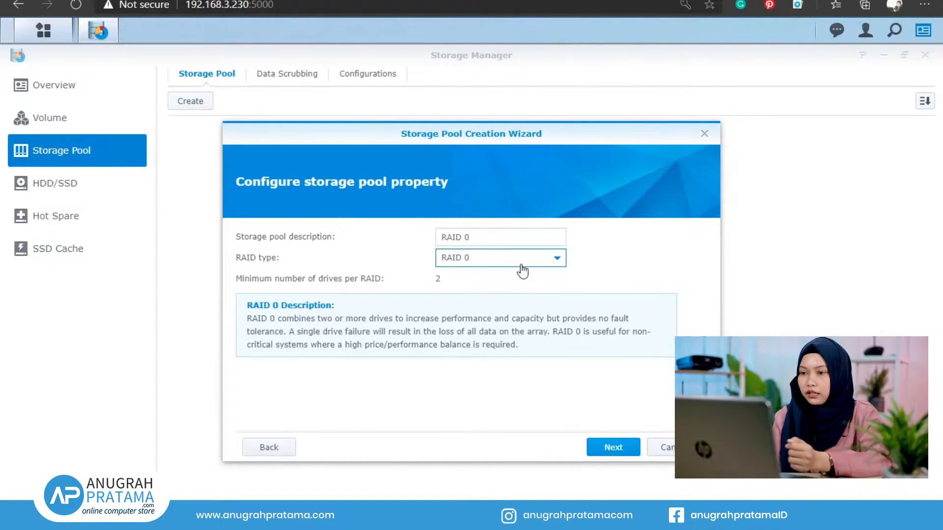
{"action": "left_click", "coordinate": [521, 265]}
{"action": "left_click", "coordinate": [523, 274]}
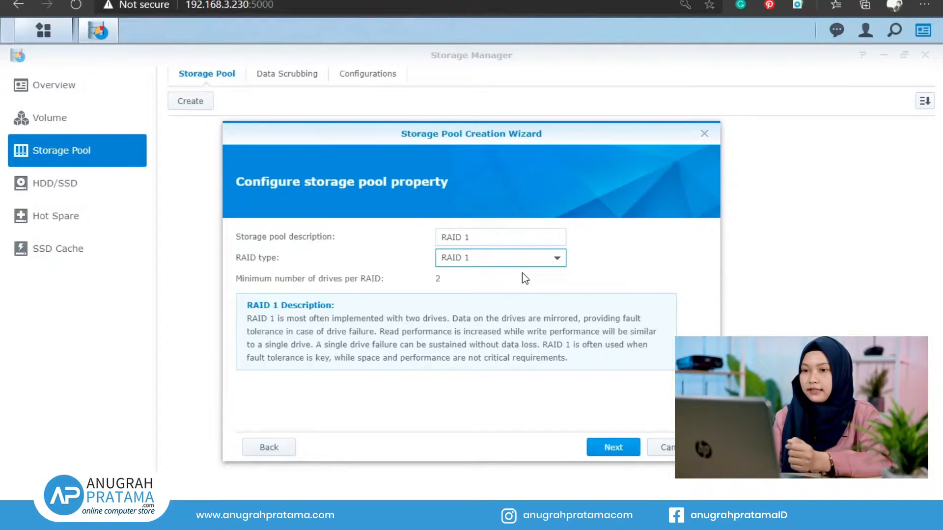
{"action": "left_click", "coordinate": [613, 448]}
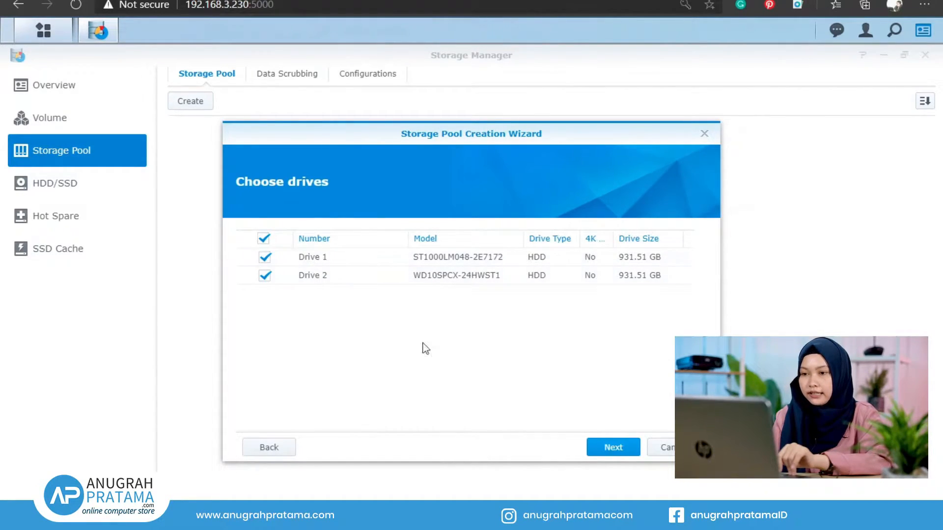
Step: Keep both drives, accept the erase warning, and set drive checking to Yes
{"action": "left_click", "coordinate": [603, 452]}
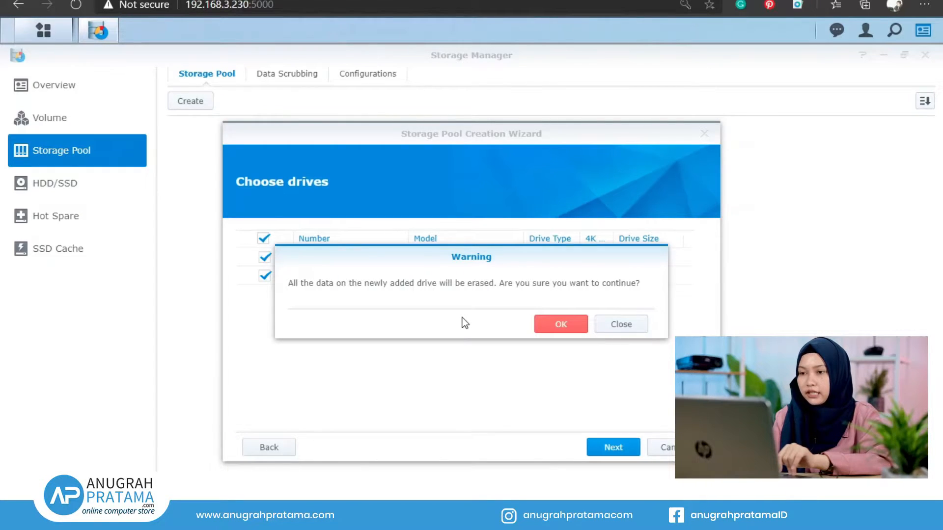
{"action": "left_click", "coordinate": [560, 325]}
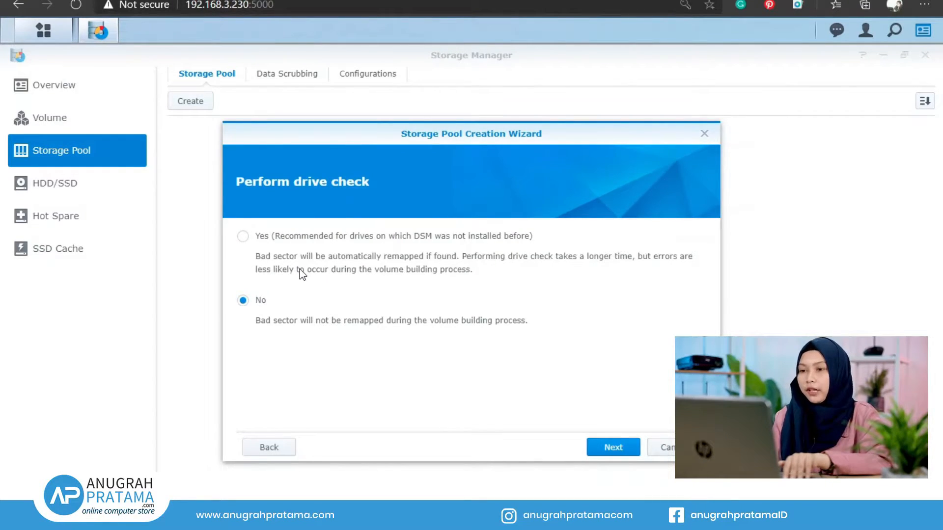
{"action": "left_click", "coordinate": [243, 236]}
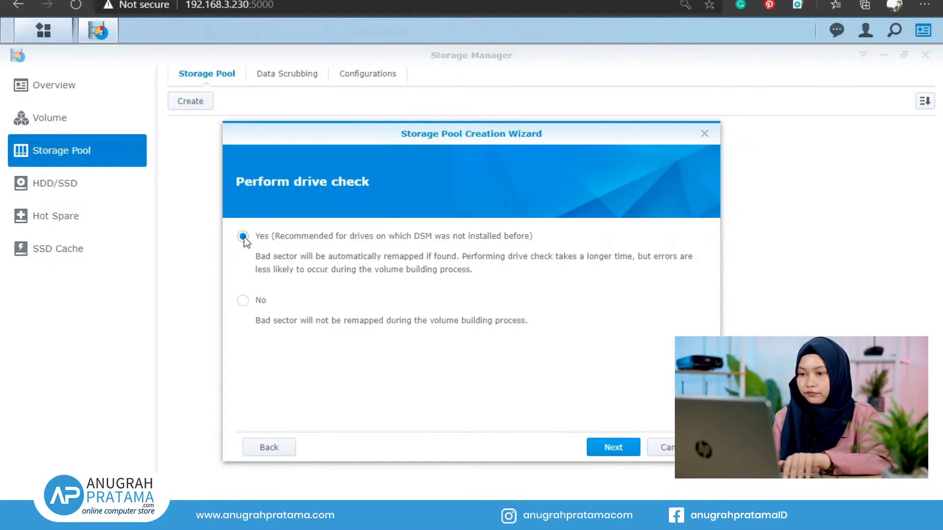
Step: Turn drive check off, review the widened settings summary, and apply to create RAID 1 Storage Pool 1
{"action": "left_click", "coordinate": [243, 300]}
{"action": "left_click", "coordinate": [605, 448]}
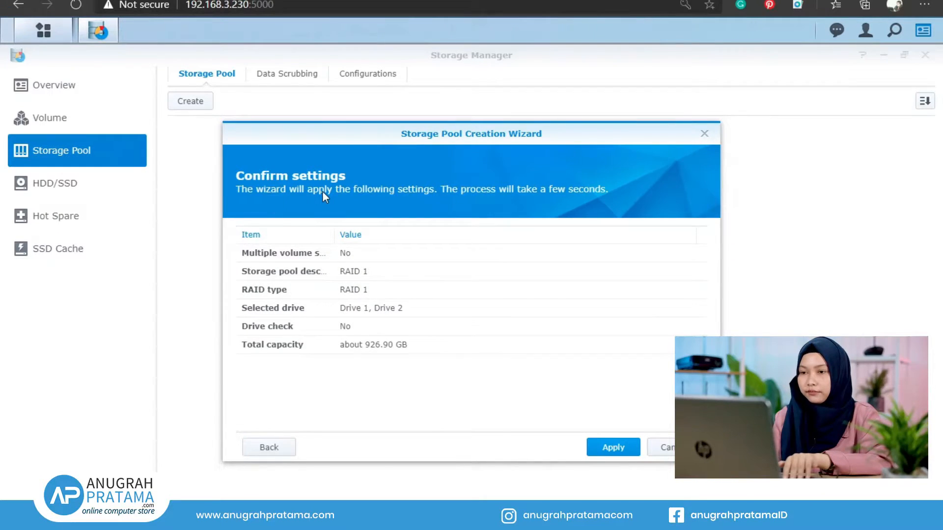
{"action": "left_click_drag", "start_coordinate": [334, 233], "coordinate": [398, 227]}
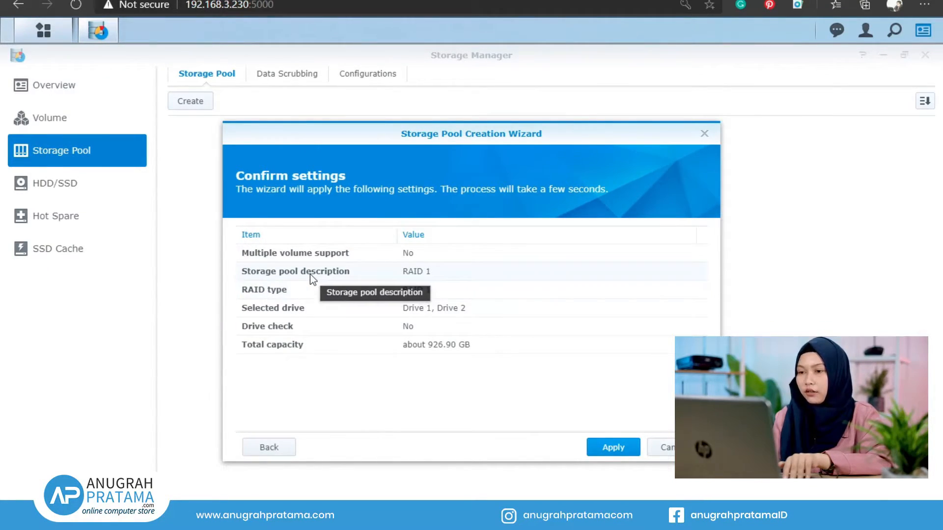
{"action": "left_click", "coordinate": [616, 455]}
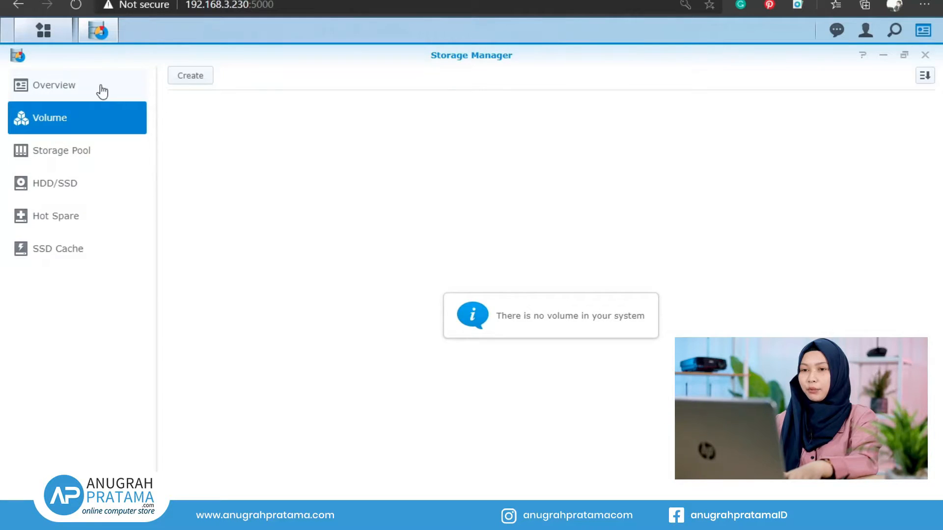
Step: Review Storage Pool 1 at 926.91 GB, then launch volume creation in Custom mode from the Volume page
{"action": "left_click", "coordinate": [86, 156]}
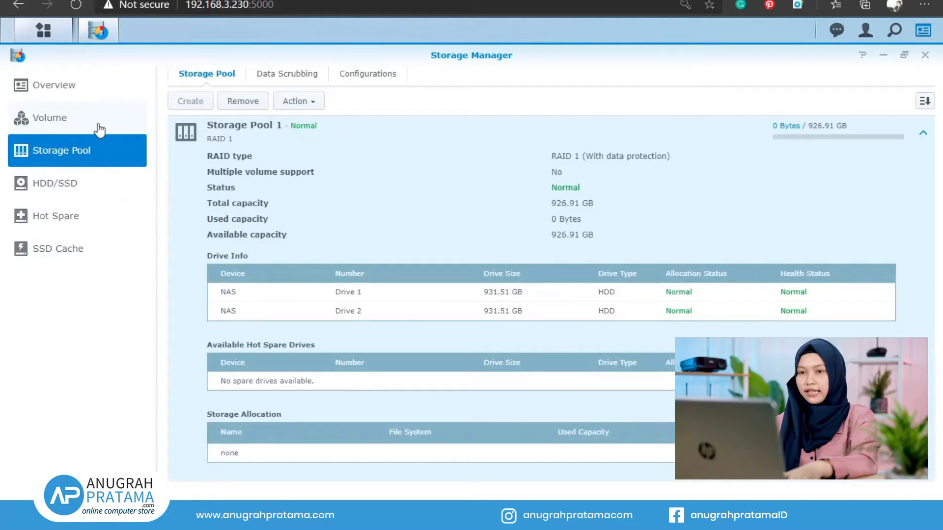
{"action": "left_click", "coordinate": [99, 120]}
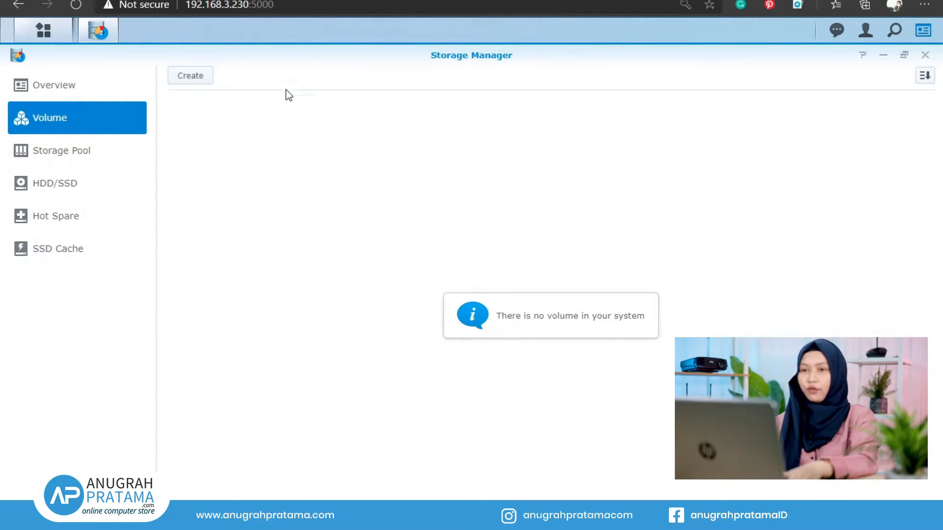
{"action": "left_click", "coordinate": [201, 78]}
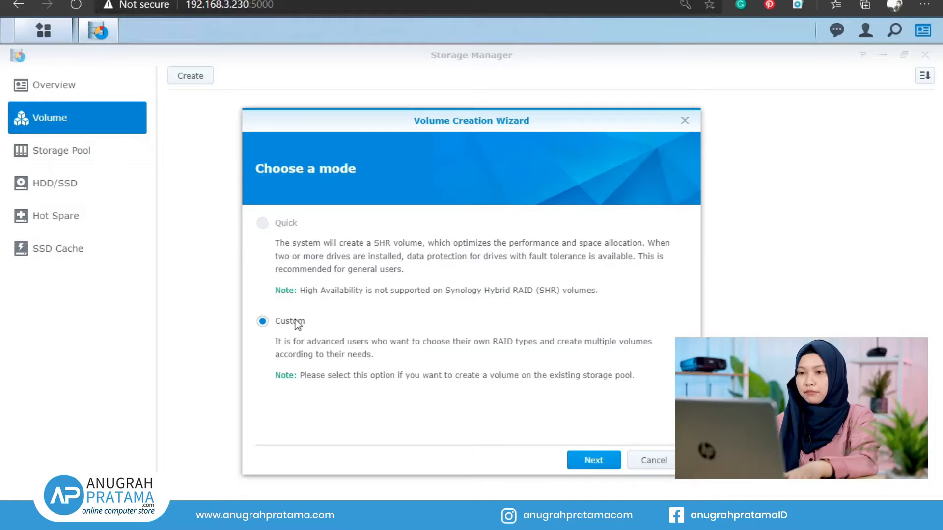
Step: Place the new volume on existing Storage Pool 1 (RAID 1) and keep the full 926 GB capacity
{"action": "left_click", "coordinate": [593, 460]}
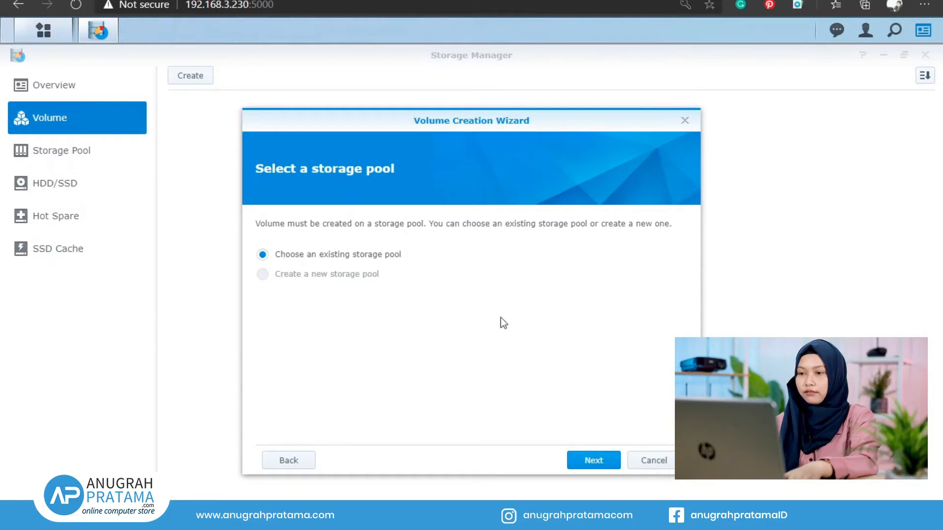
{"action": "left_click", "coordinate": [591, 462]}
{"action": "left_click", "coordinate": [508, 230]}
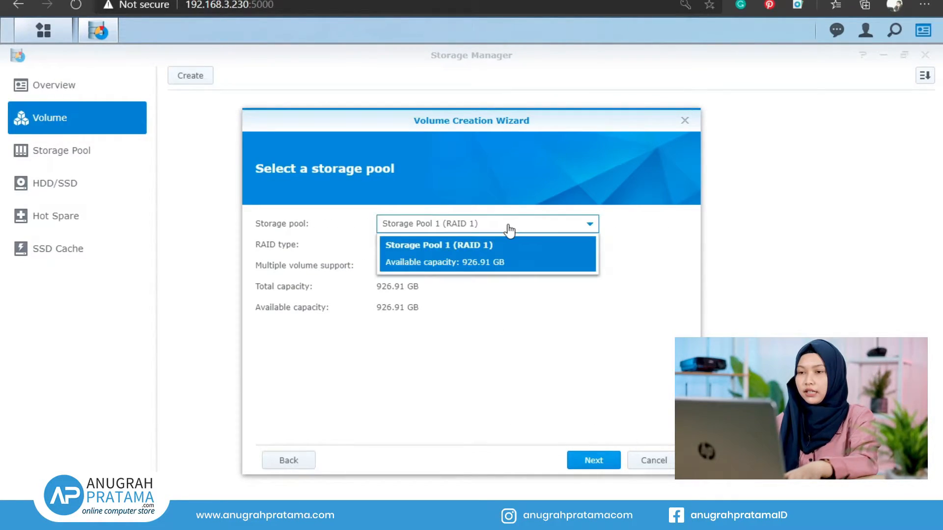
{"action": "left_click", "coordinate": [511, 255]}
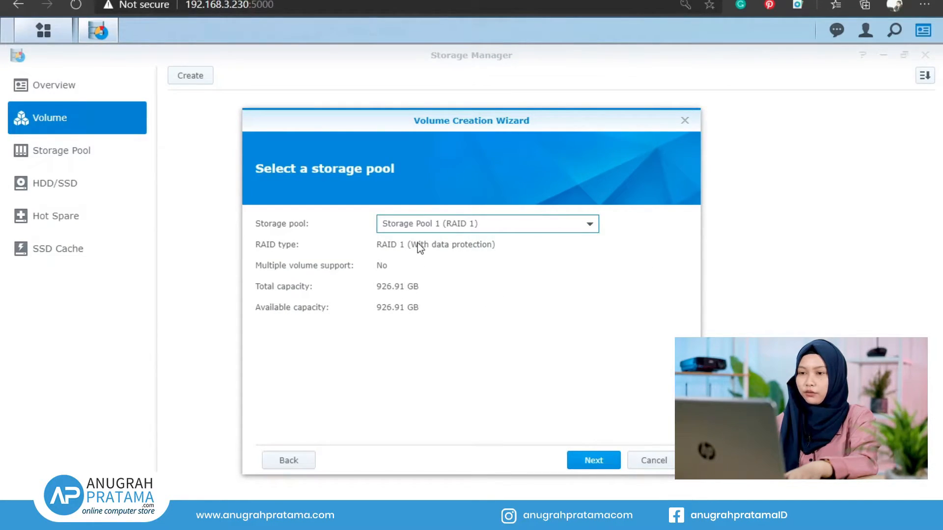
{"action": "left_click", "coordinate": [592, 460]}
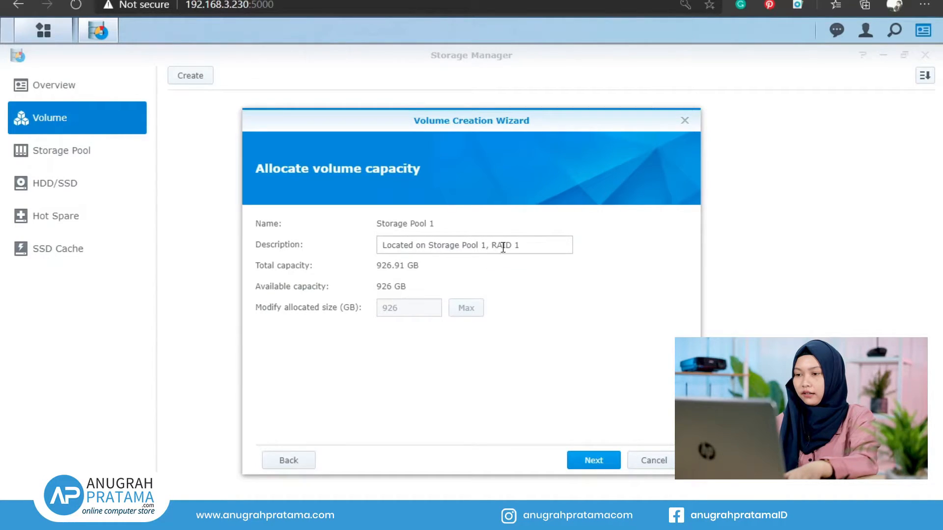
{"action": "left_click", "coordinate": [601, 465]}
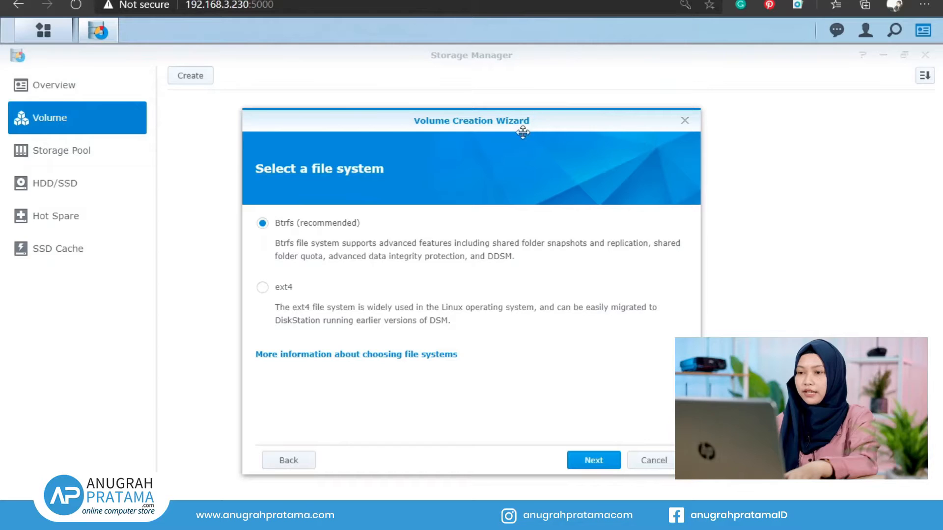
Step: Keep the Btrfs file system and apply the settings to create Volume 1
{"action": "left_click", "coordinate": [571, 455]}
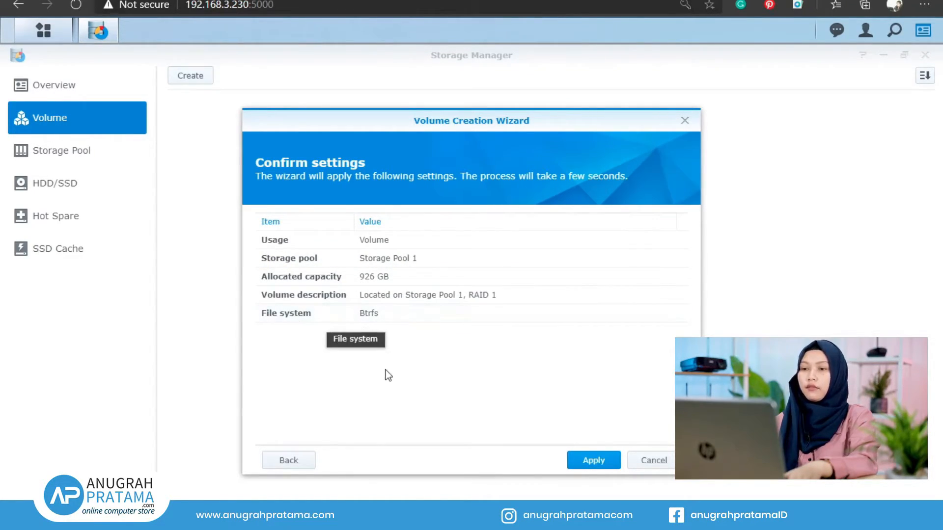
{"action": "left_click", "coordinate": [607, 464]}
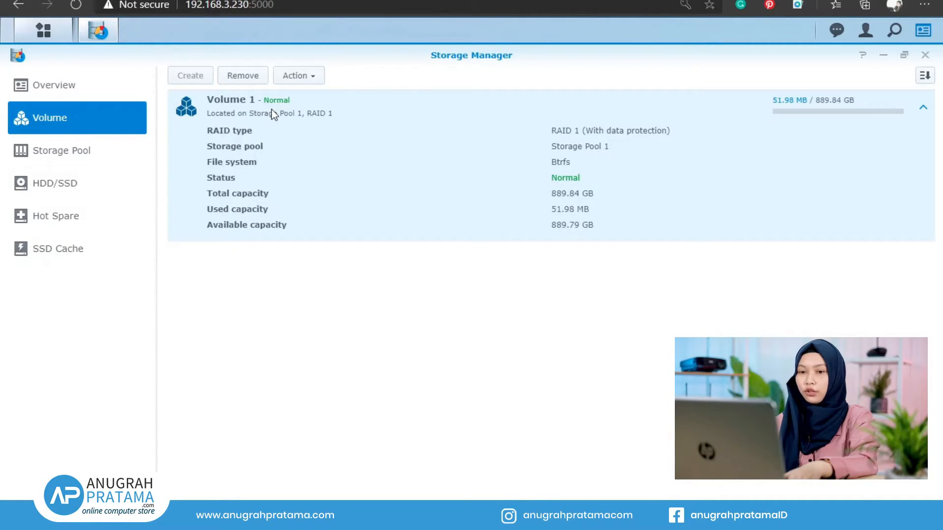
Step: Check the Storage Manager Overview for healthy status, then minimize Storage Manager
{"action": "left_click", "coordinate": [96, 87]}
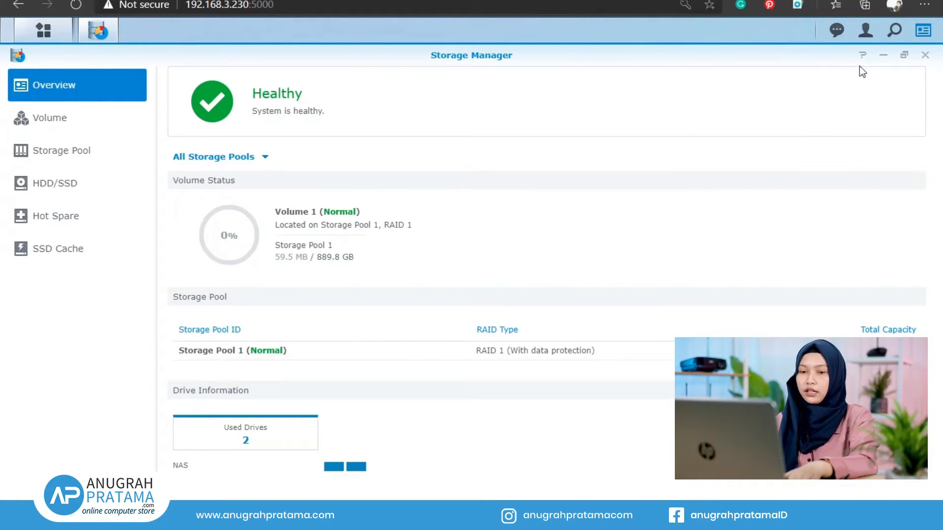
{"action": "left_click", "coordinate": [883, 57]}
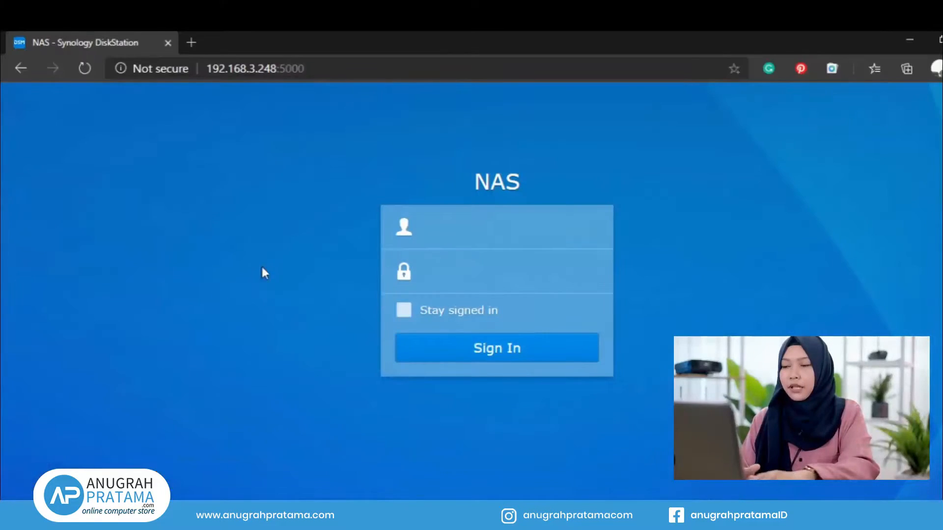
Step: Sign in to the NAS with the admin username and the account password
{"action": "left_click", "coordinate": [448, 228]}
{"action": "type", "text": "a"}
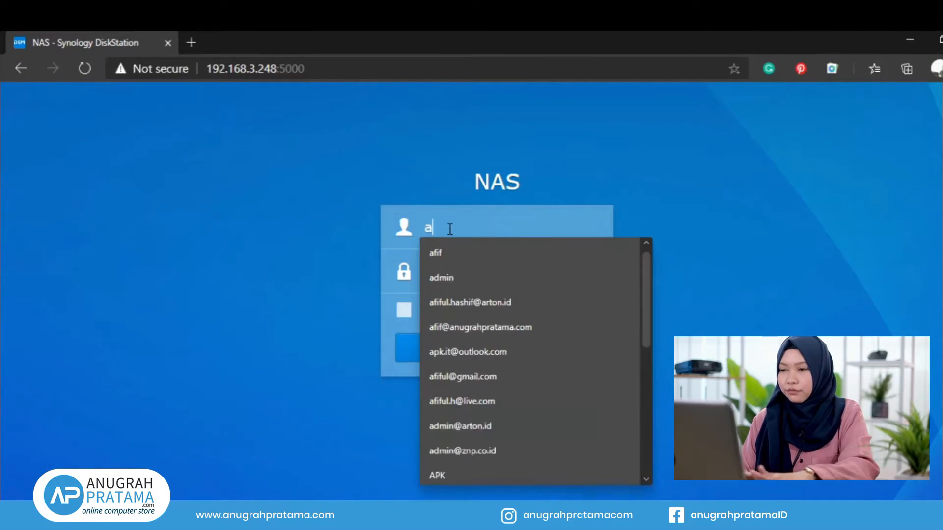
{"action": "type", "text": "dmin"}
{"action": "key", "text": "Tab"}
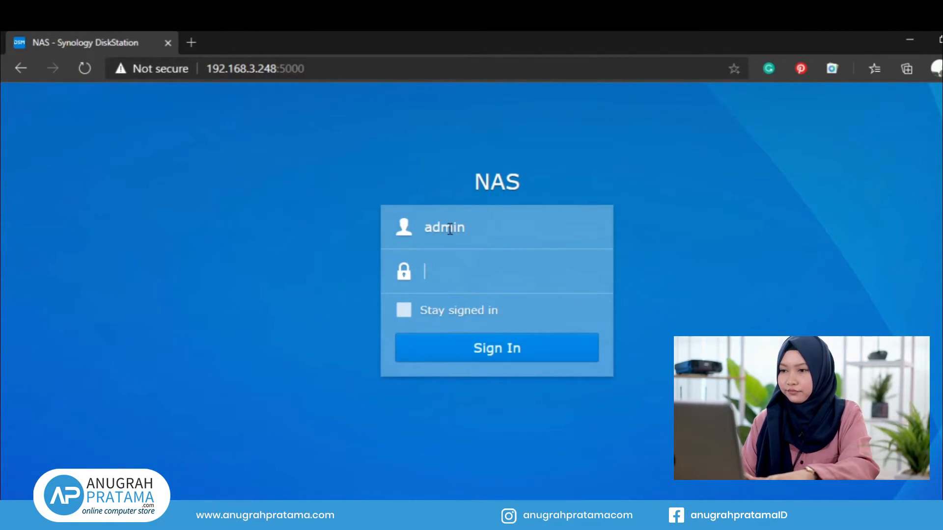
{"action": "type", "text": "•••••••"}
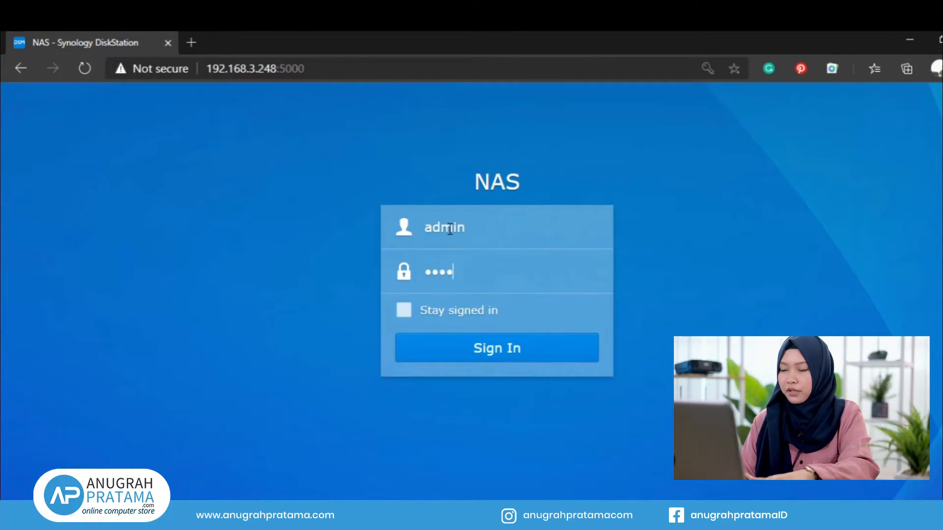
{"action": "type", "text": "•"}
{"action": "key", "text": "Return"}
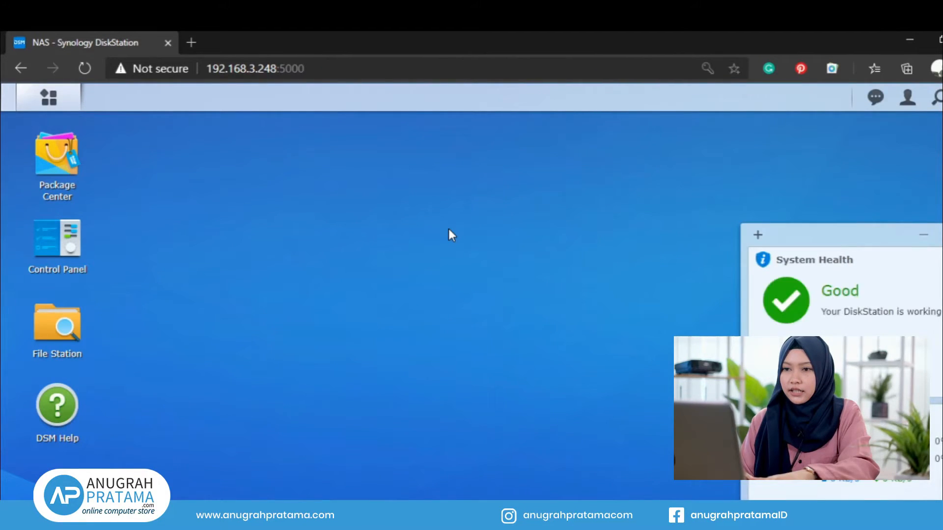
Step: Search Package Center for 'drive' and install Synology Drive Server with its required dependencies
{"action": "left_click", "coordinate": [62, 182]}
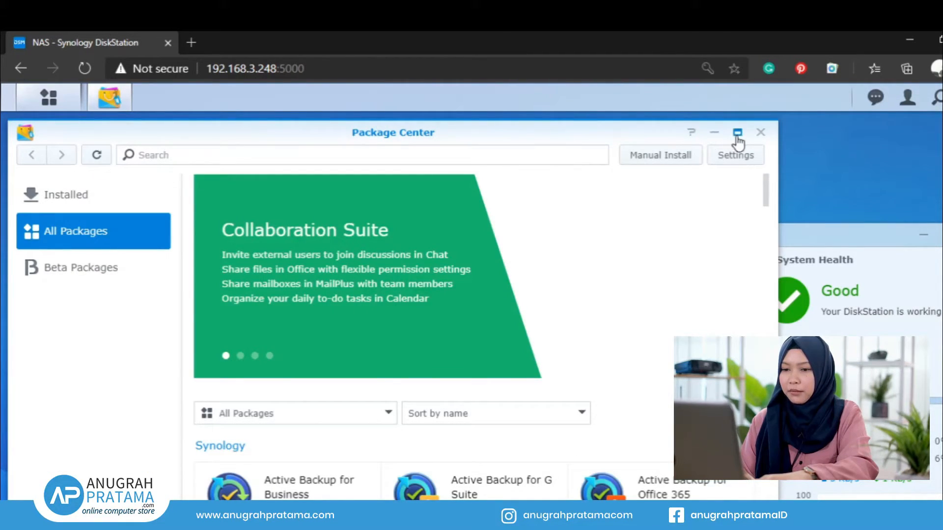
{"action": "left_click", "coordinate": [737, 132]}
{"action": "left_click", "coordinate": [462, 147]}
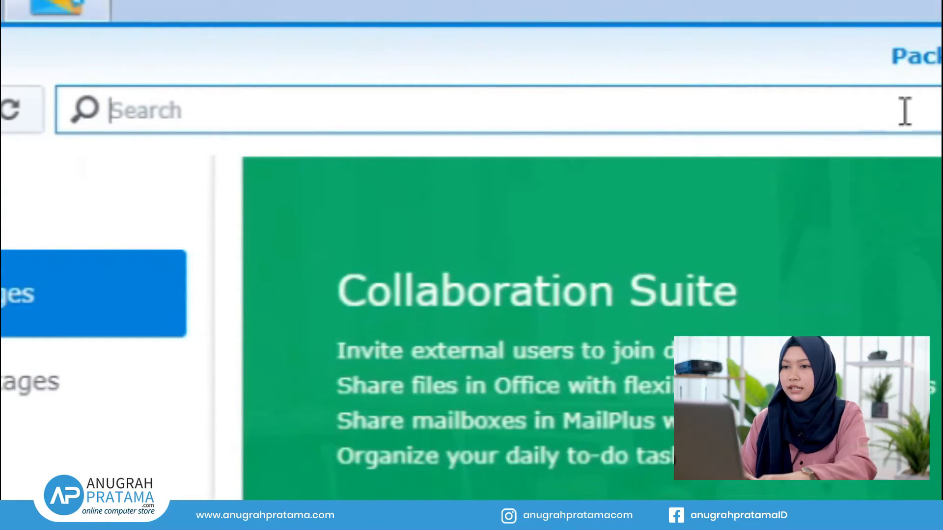
{"action": "type", "text": "drive"}
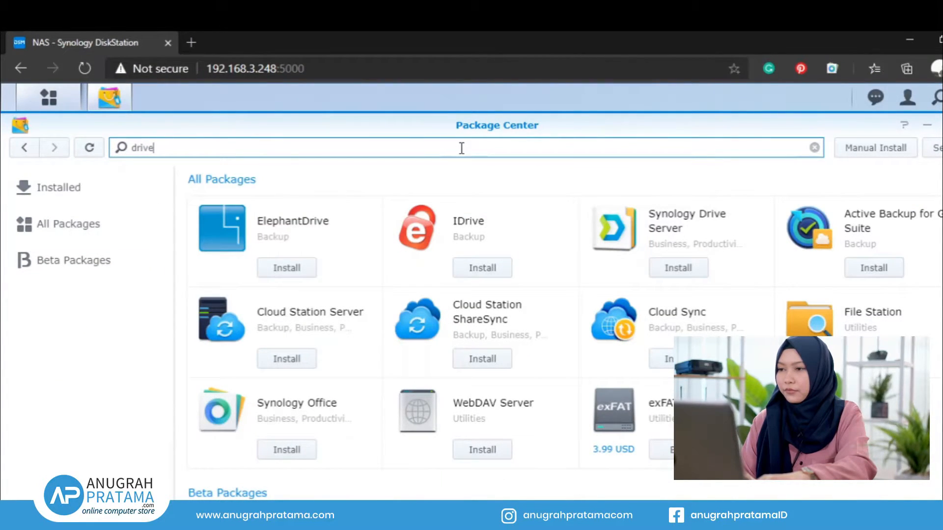
{"action": "left_click", "coordinate": [677, 229]}
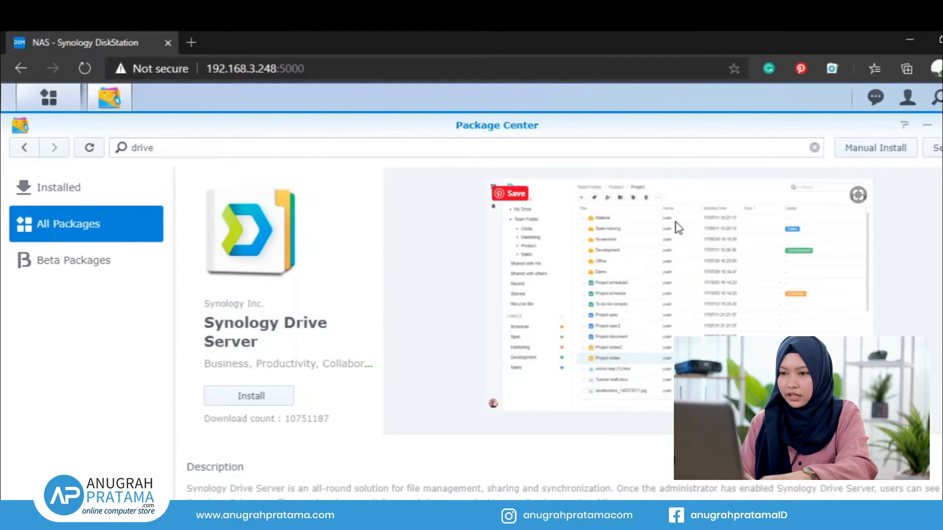
{"action": "left_click", "coordinate": [251, 396]}
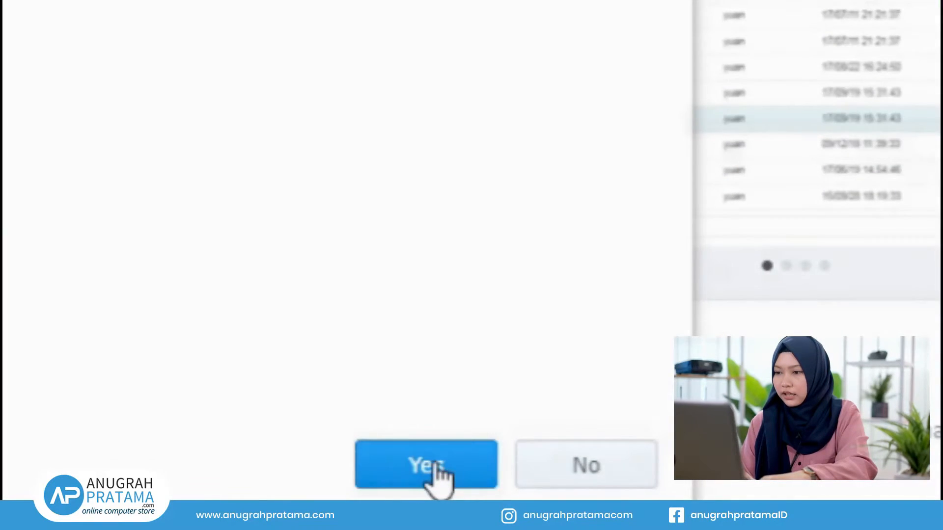
{"action": "left_click", "coordinate": [436, 464]}
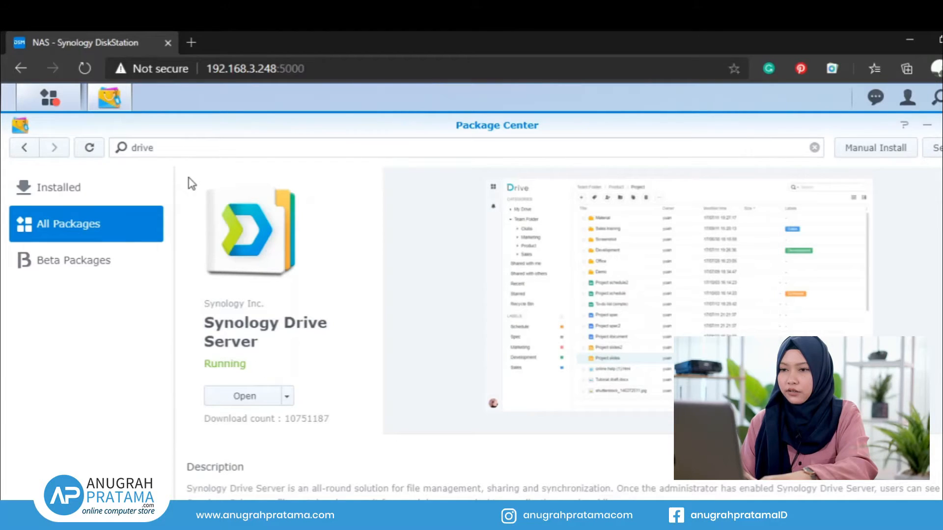
{"action": "left_click", "coordinate": [183, 151]}
Step: Search 'office' and install Synology Office, then show the DSM main menu
{"action": "key", "text": "BackSpace"}
{"action": "key", "text": "BackSpace"}
{"action": "key", "text": "BackSpace"}
{"action": "key", "text": "BackSpace"}
{"action": "key", "text": "BackSpace"}
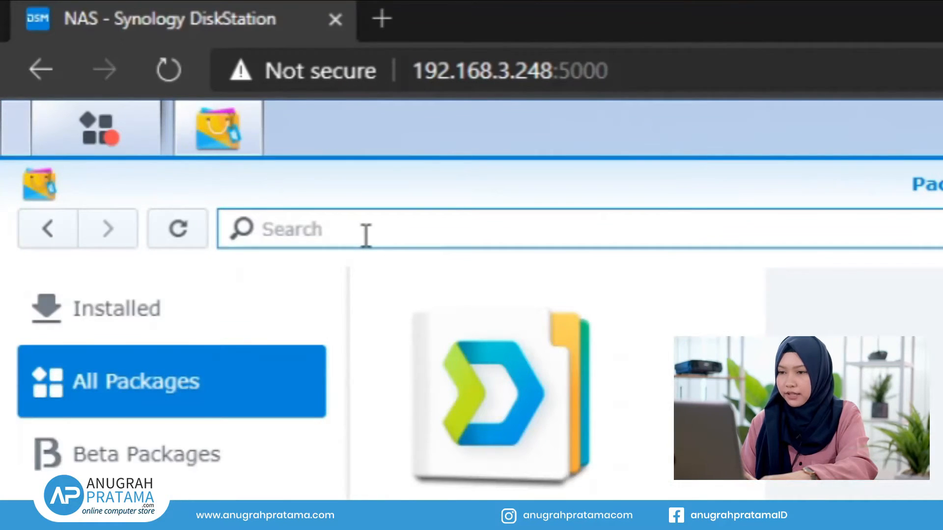
{"action": "type", "text": "office"}
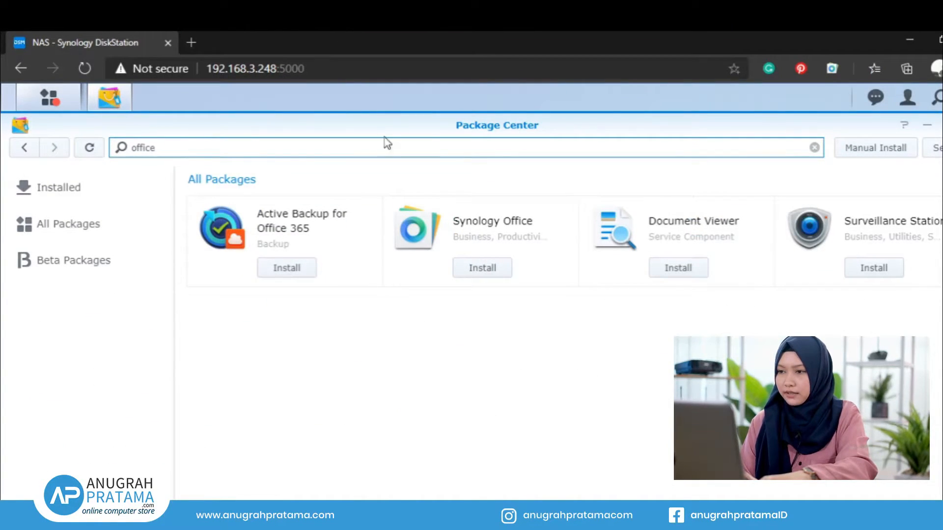
{"action": "left_click", "coordinate": [505, 237]}
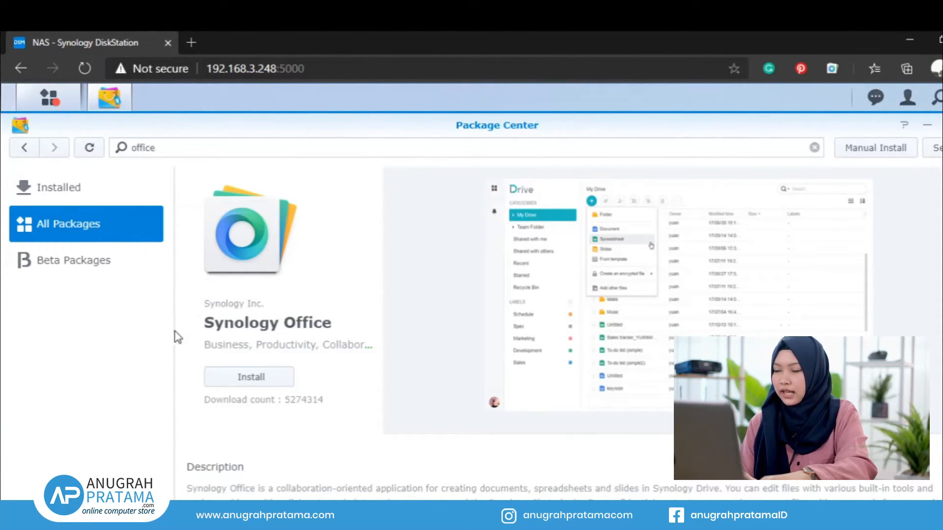
{"action": "left_click", "coordinate": [254, 378]}
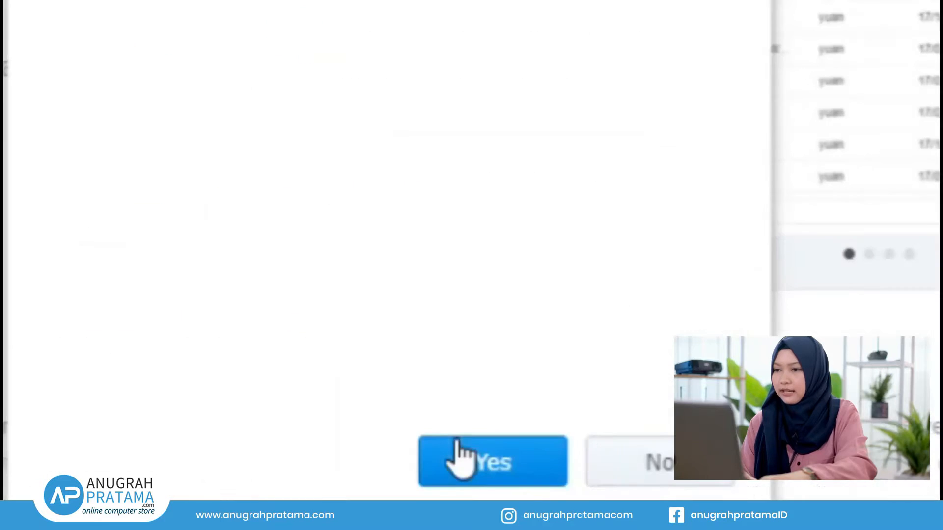
{"action": "left_click", "coordinate": [464, 458]}
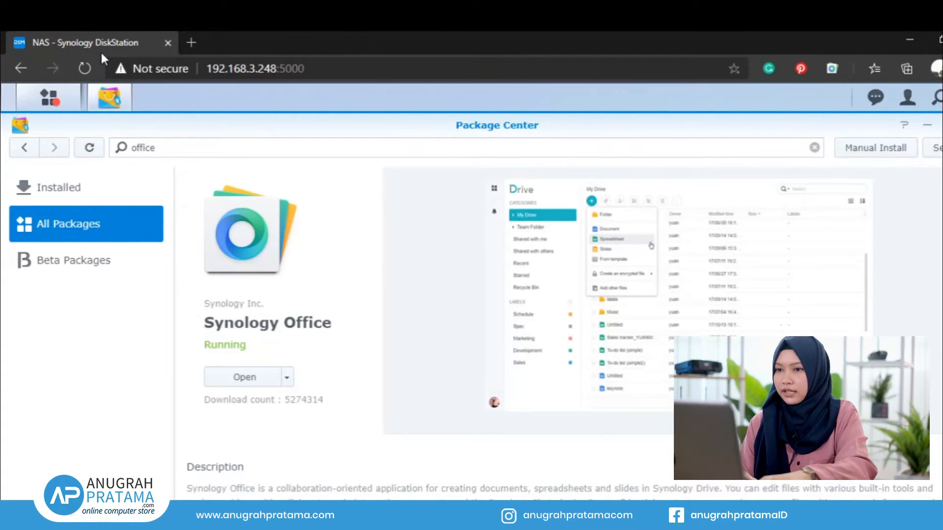
{"action": "left_click", "coordinate": [53, 98]}
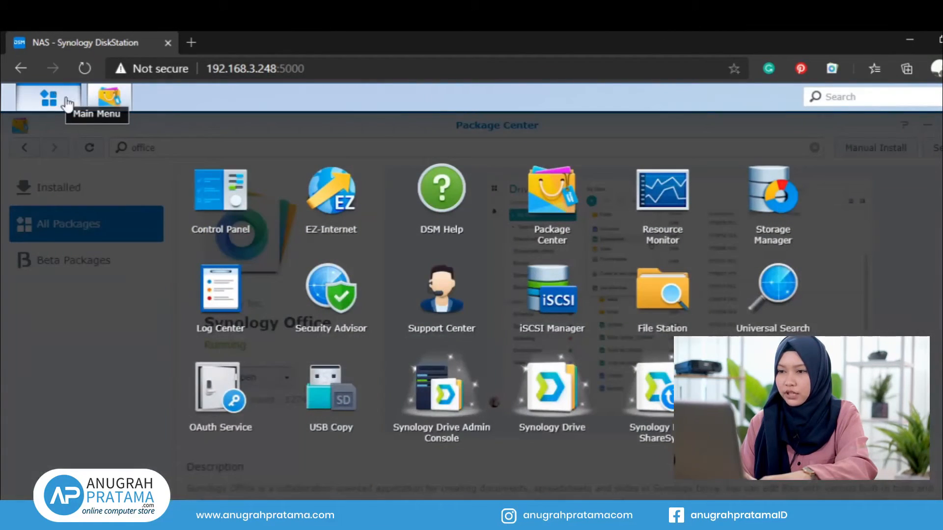
Step: In Control Panel's Application Portal, enable a customized alias for Synology Drive, changing 'drive' to 'dokumen'
{"action": "left_click", "coordinate": [216, 188]}
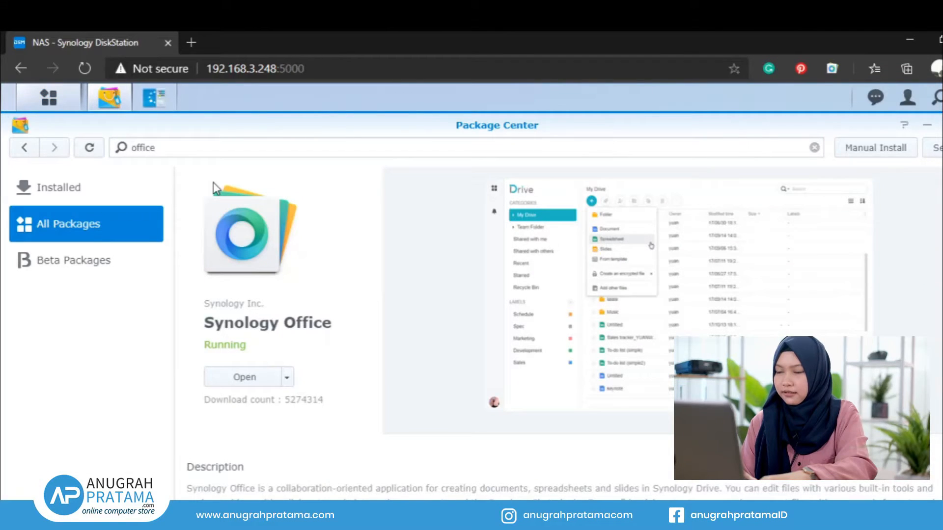
{"action": "left_click", "coordinate": [155, 98]}
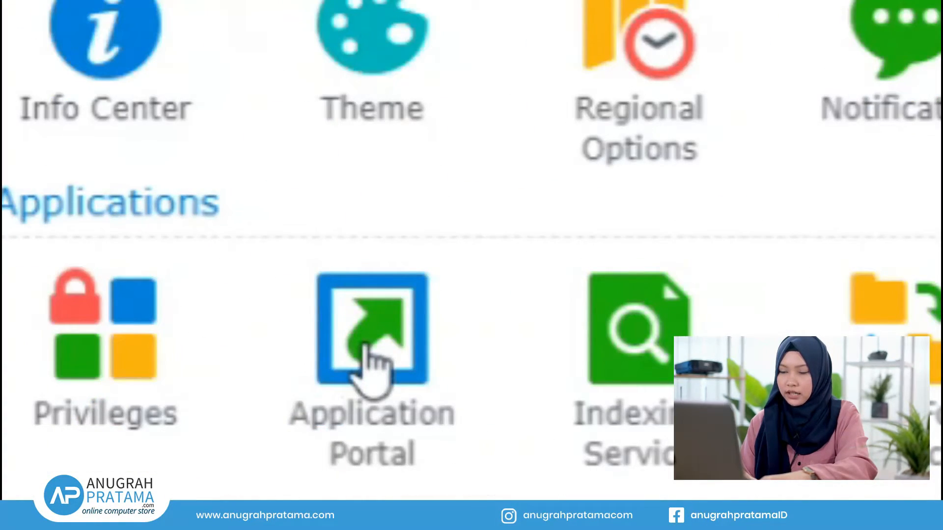
{"action": "left_click", "coordinate": [366, 345]}
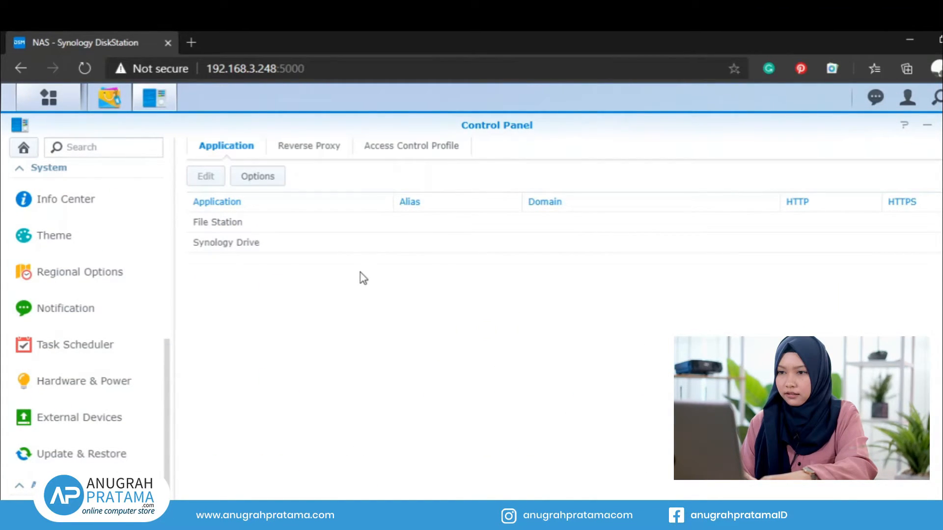
{"action": "left_click", "coordinate": [383, 250]}
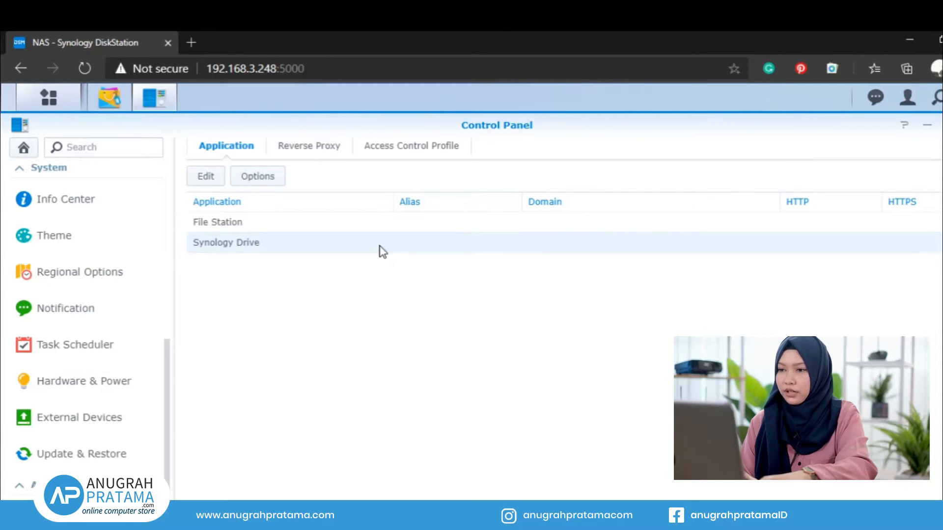
{"action": "double_click", "coordinate": [278, 244]}
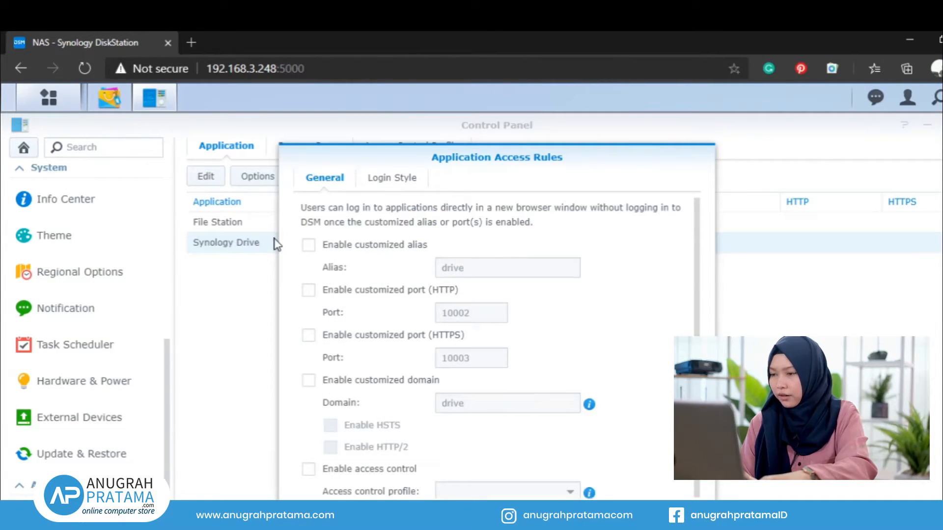
{"action": "scroll", "coordinate": [696, 251], "scroll_direction": "up", "scroll_amount": 1}
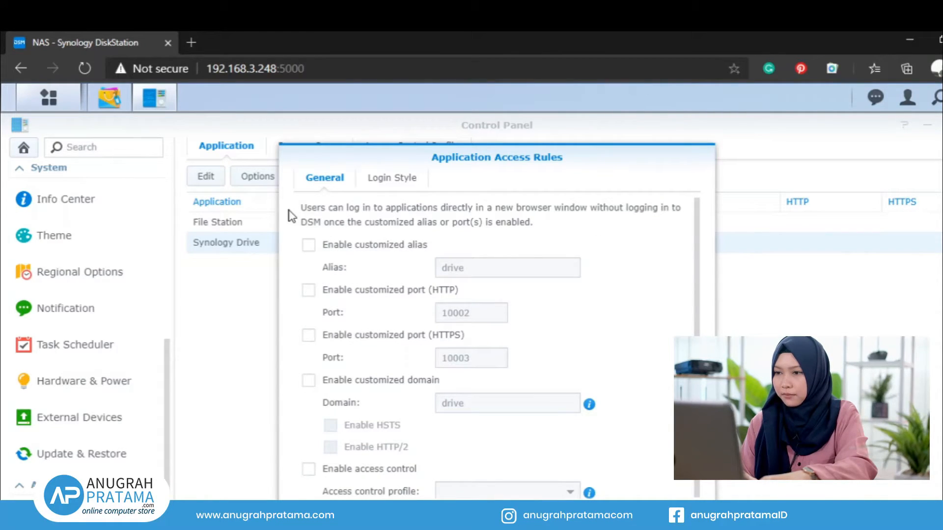
{"action": "left_click", "coordinate": [309, 245]}
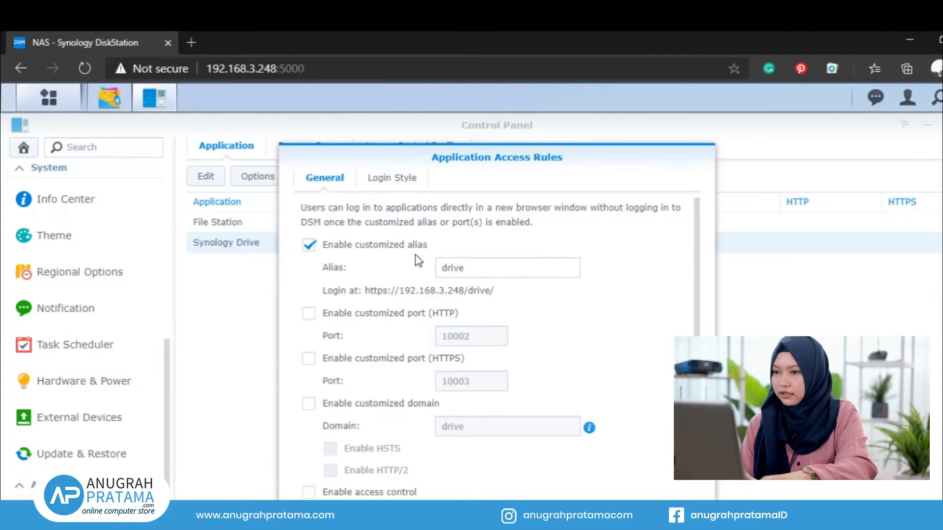
{"action": "left_click", "coordinate": [474, 268]}
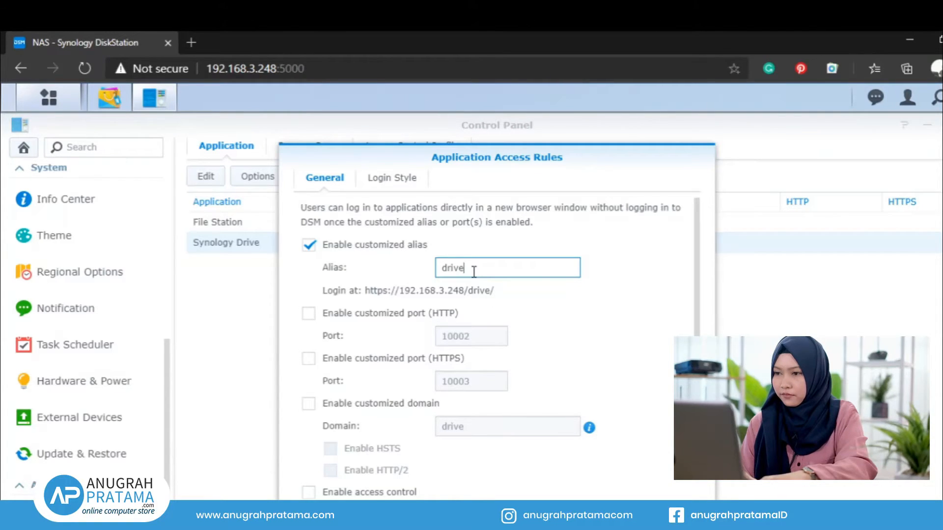
{"action": "key", "text": "BackSpace"}
{"action": "key", "text": "BackSpace"}
{"action": "key", "text": "BackSpace"}
{"action": "key", "text": "BackSpace"}
{"action": "key", "text": "BackSpace"}
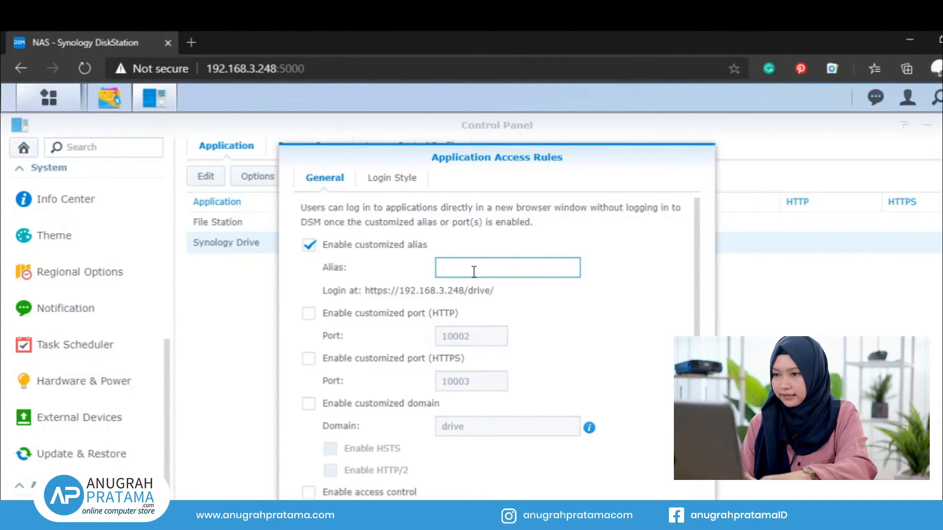
{"action": "type", "text": "dokum"}
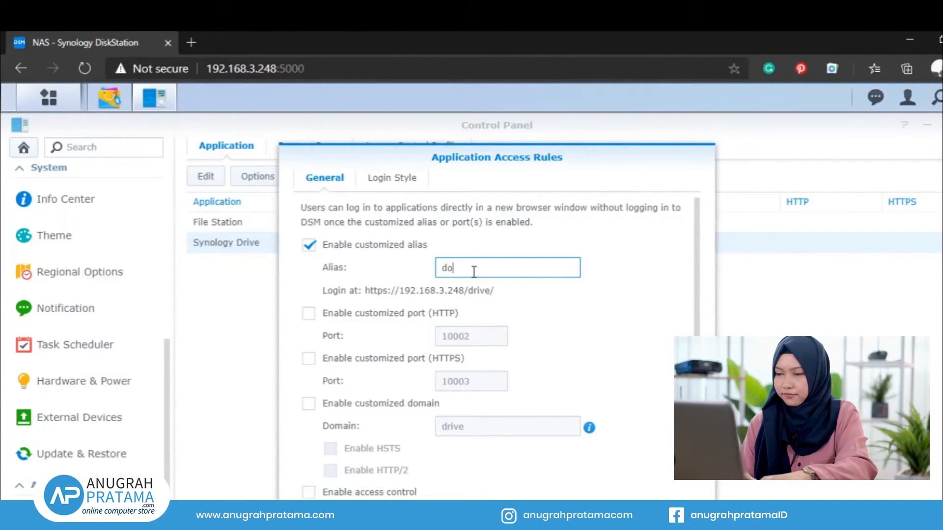
{"action": "type", "text": "en"}
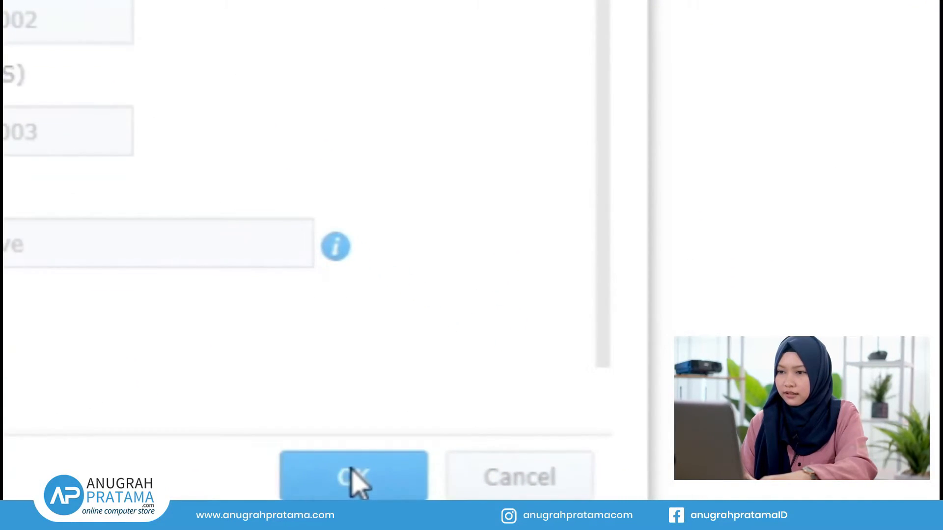
{"action": "left_click", "coordinate": [351, 470]}
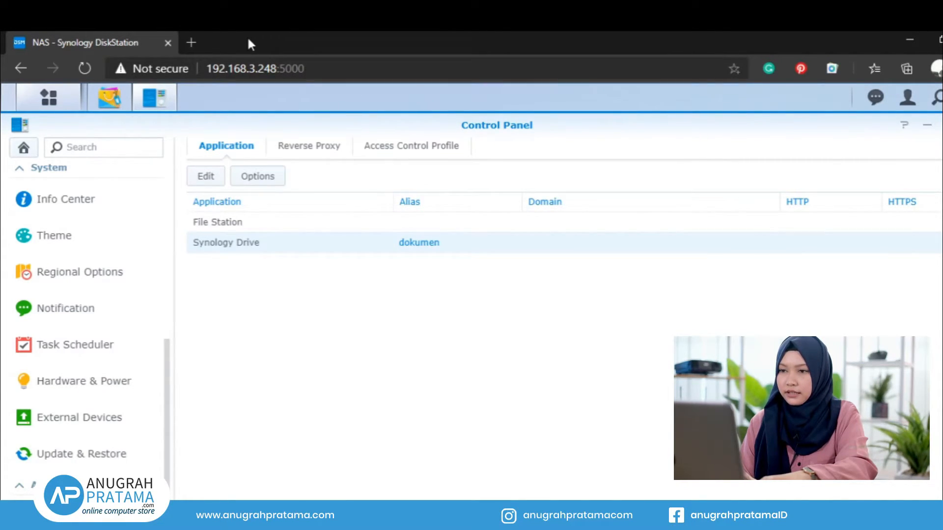
Step: Load 192.168.3.248/dokumen in a new Edge tab
{"action": "left_click", "coordinate": [192, 42]}
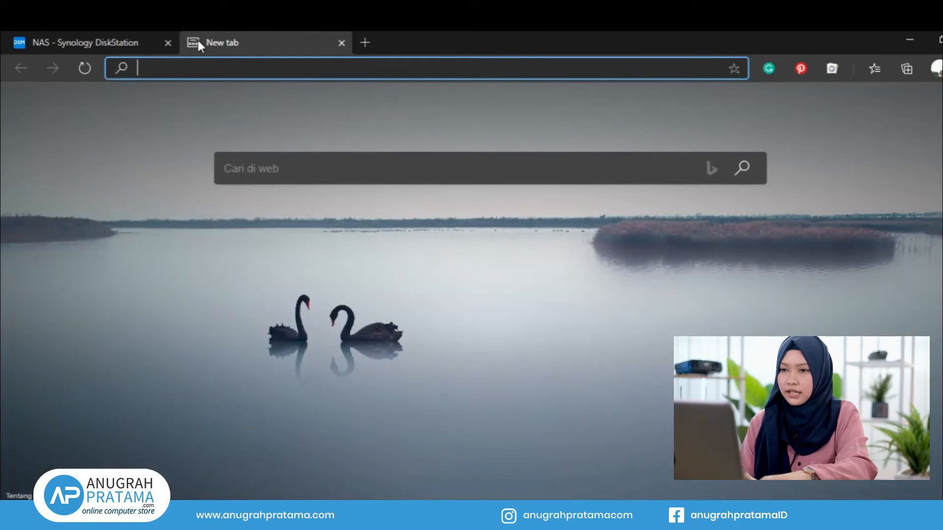
{"action": "type", "text": "1"}
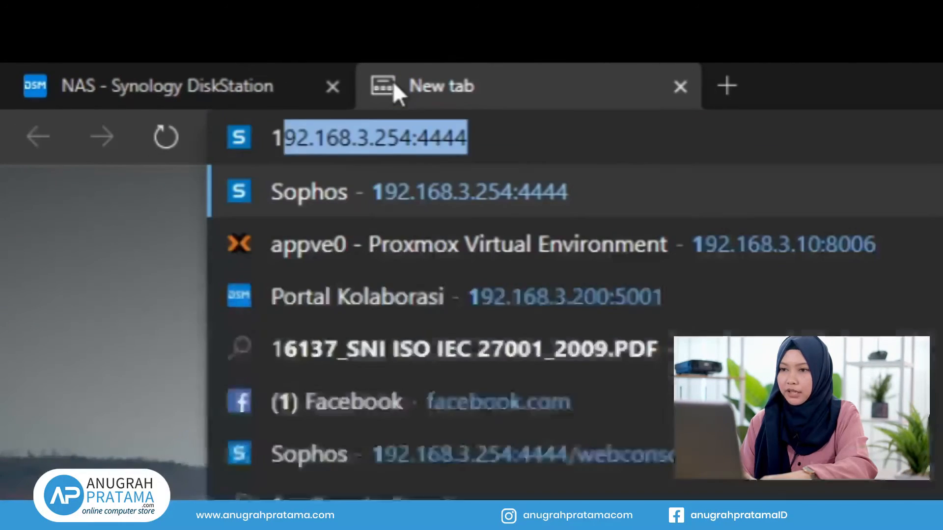
{"action": "type", "text": "92.168."}
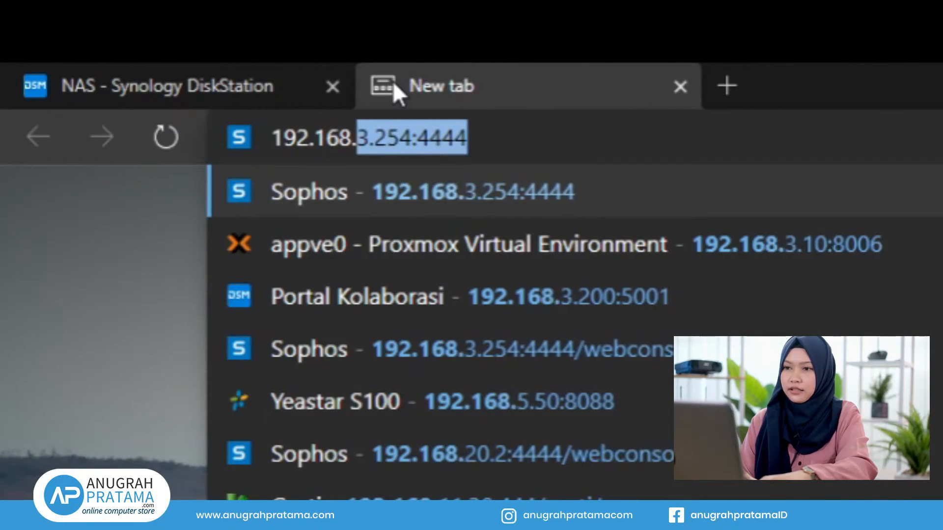
{"action": "type", "text": "3.2"}
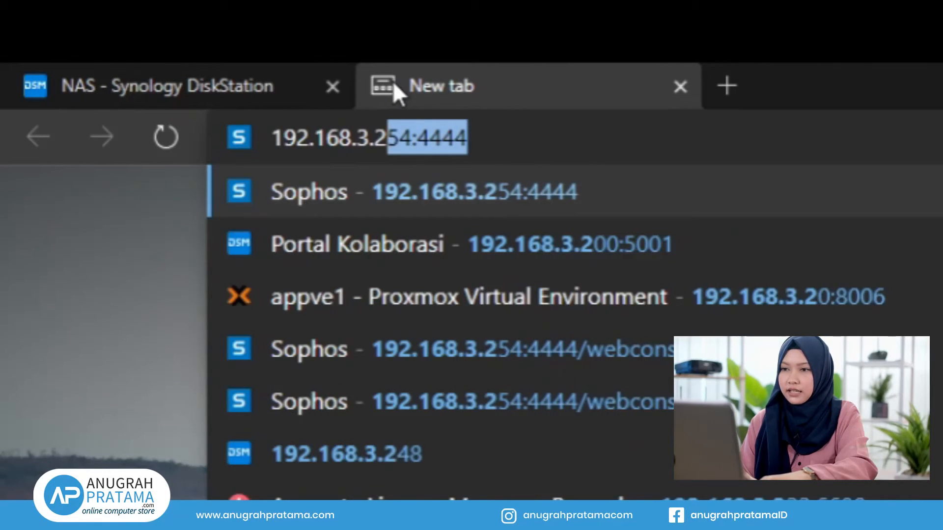
{"action": "type", "text": "48/"}
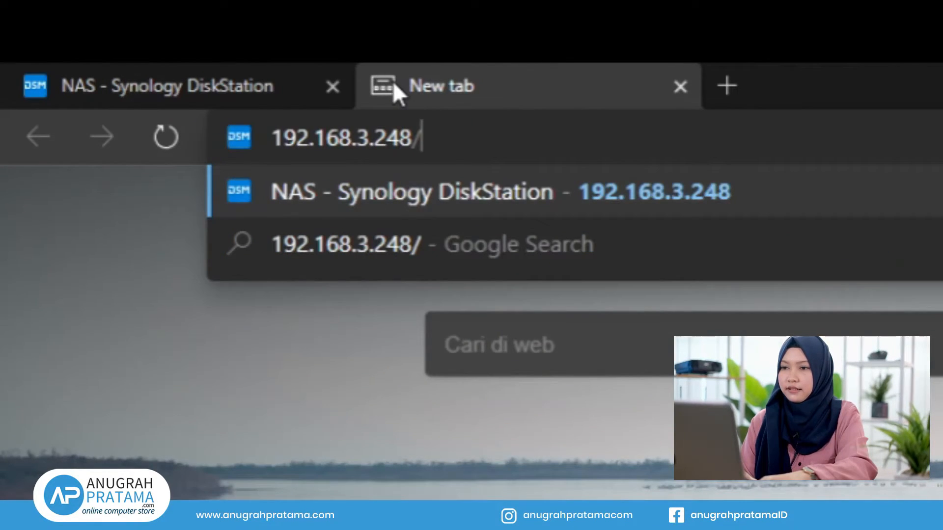
{"action": "type", "text": "dokumen"}
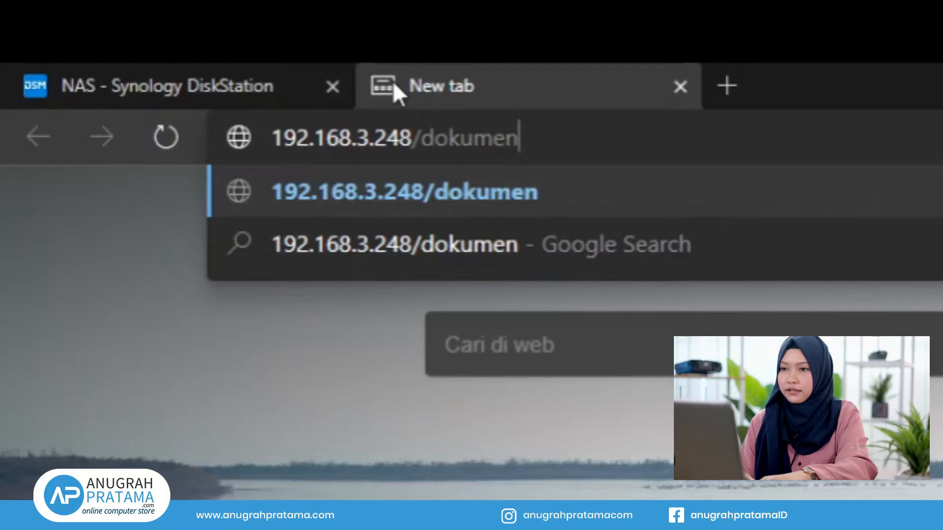
{"action": "key", "text": "Return"}
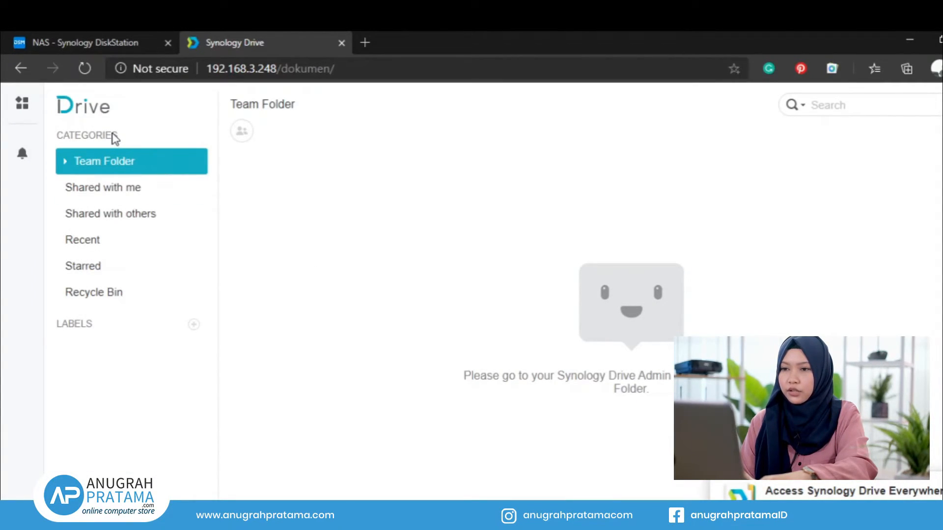
Step: Switch Synology Drive to the 'Shared with me' category under Categories
{"action": "left_click", "coordinate": [128, 162]}
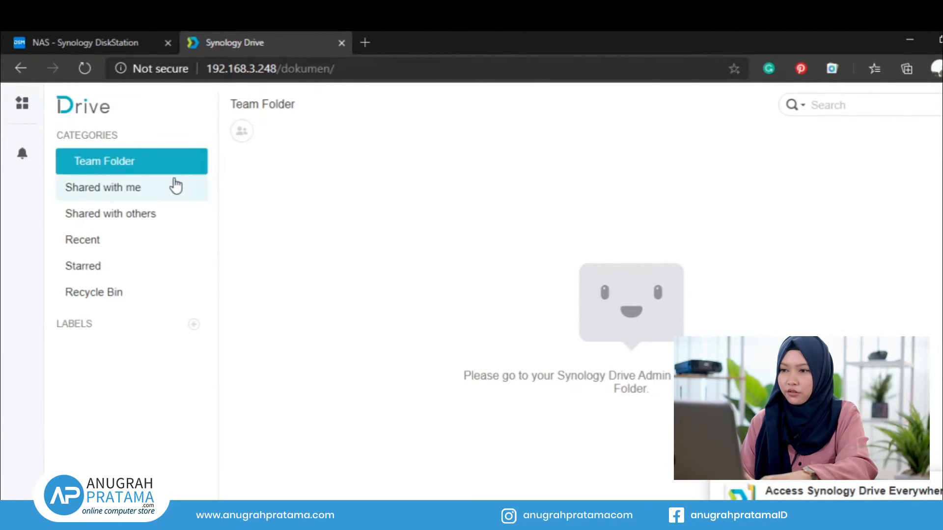
{"action": "left_click", "coordinate": [162, 189]}
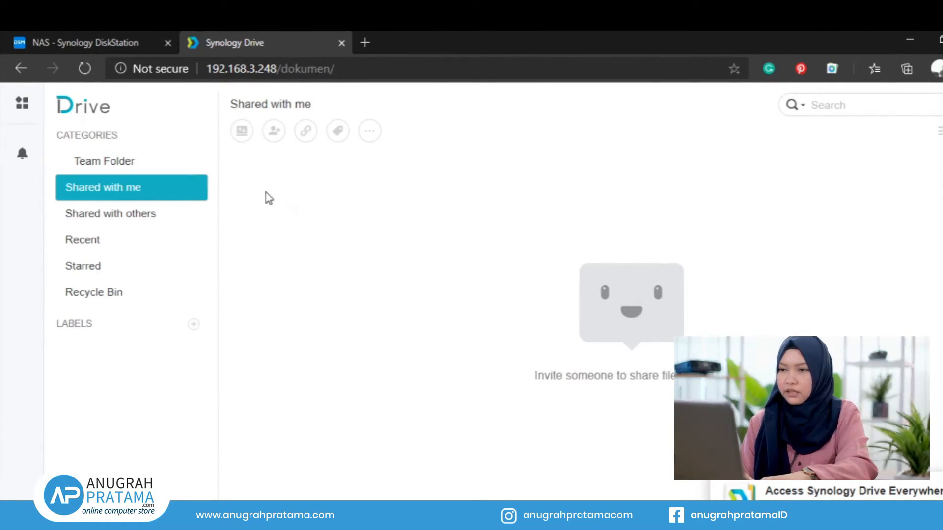